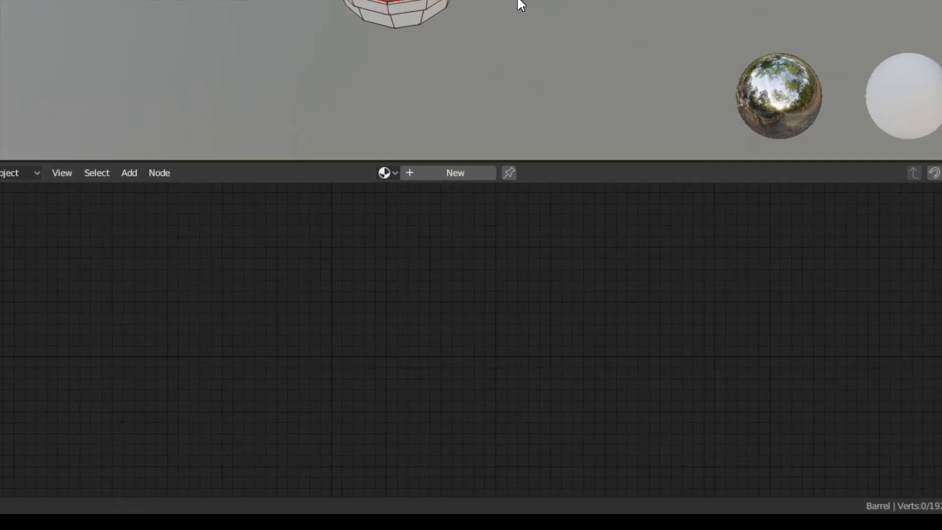
Assign the existing material named Material to the low-poly barrel and enlarge the shader node area
left_click(407, 265)
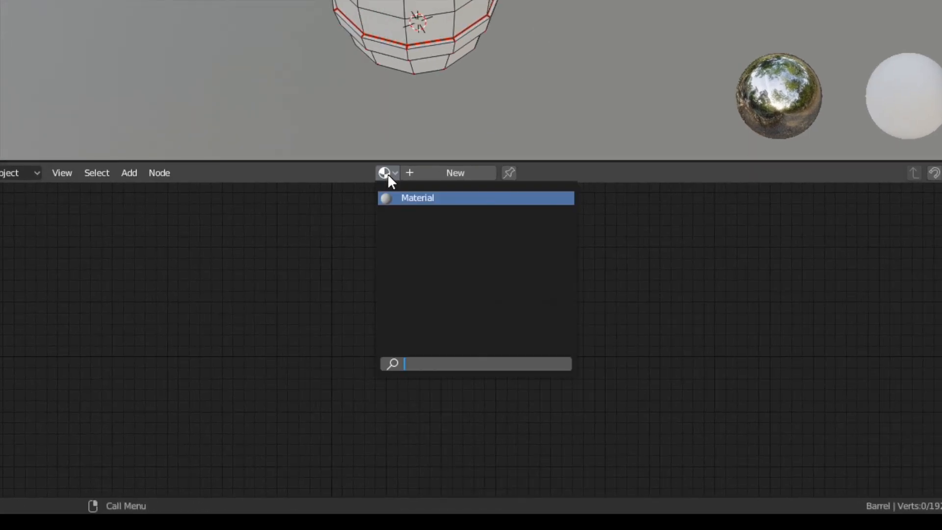
left_click(423, 198)
left_click_drag(351, 162, 370, 22)
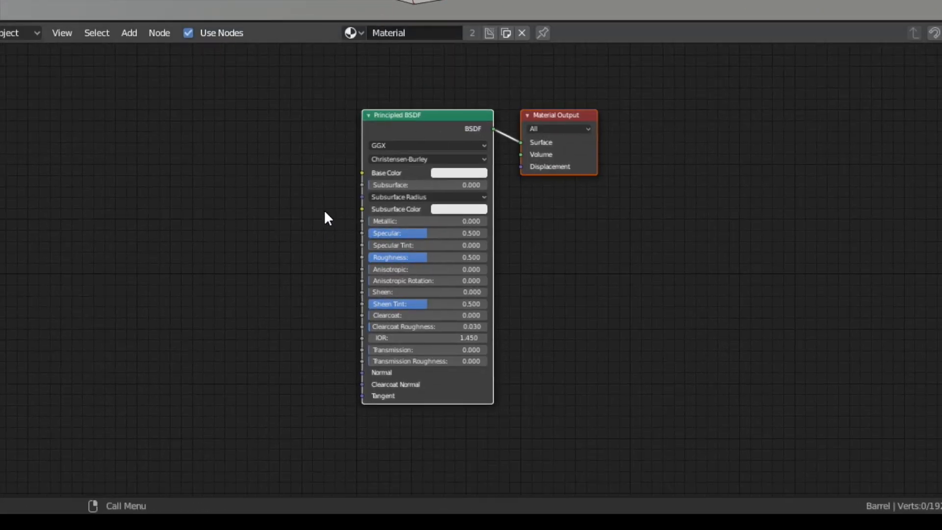
Add an Image Texture node in the free space beside the Principled BSDF node
middle_click_drag(308, 222, 450, 187)
key("shift+a")
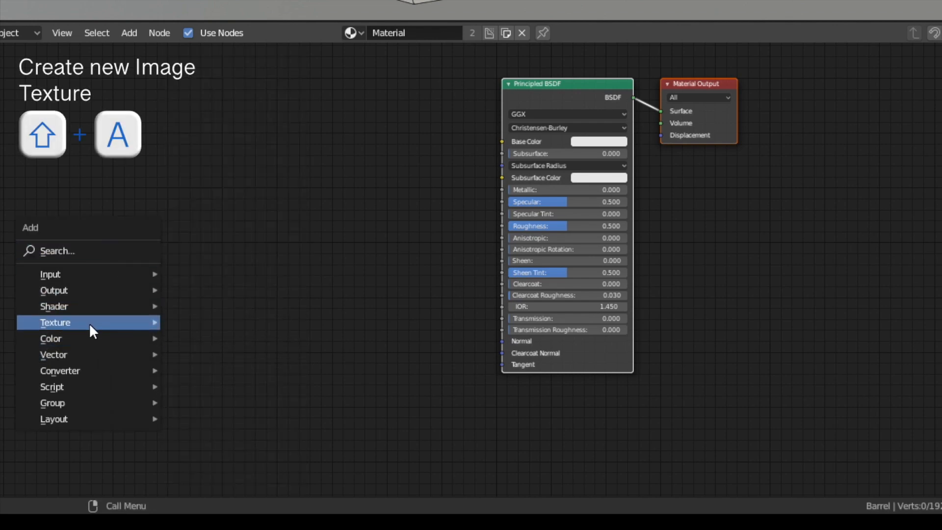
mouse_move(90, 323)
left_click(209, 199)
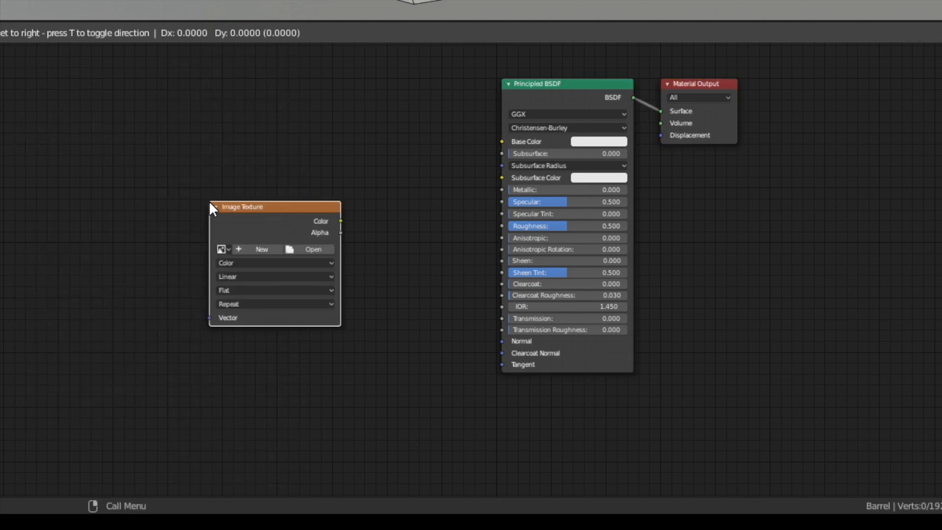
left_click(111, 253)
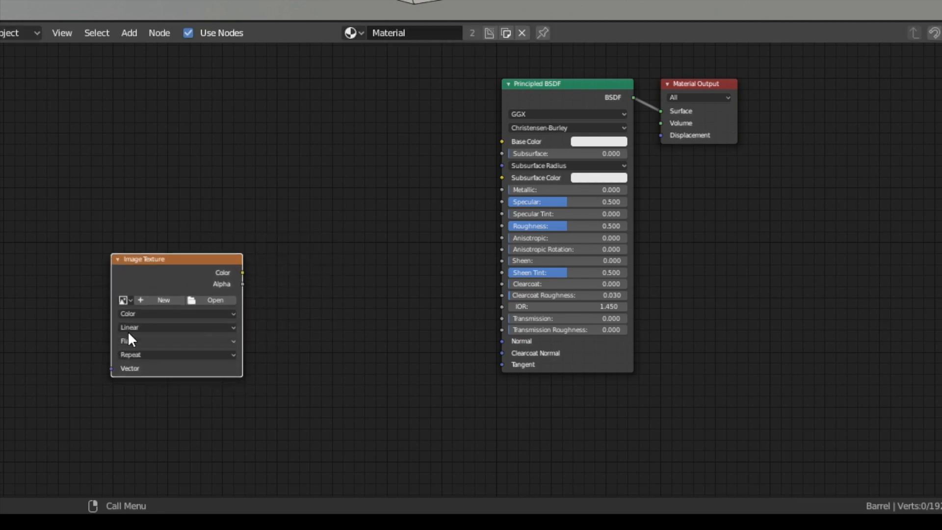
Create a new 2048 × 2048 px image named Barrel 01 NOR without alpha in the Image Texture node
left_click(156, 300)
left_click(199, 293)
type("Barrel 01 NOR")
left_click(220, 310)
type("2048")
key("Tab")
type("2048")
key("Return")
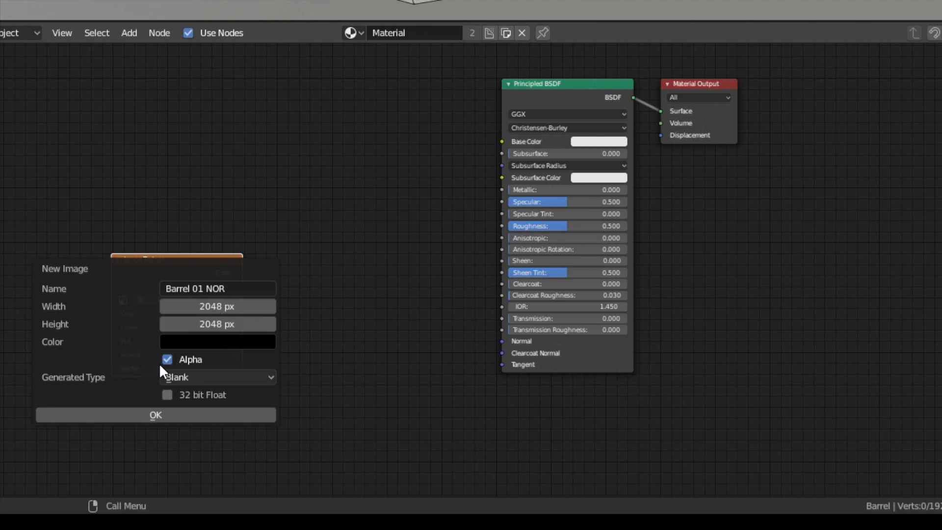
left_click(167, 359)
left_click(181, 414)
Set the Barrel 01 NOR texture node's color space to Non-Color Data
key("Home")
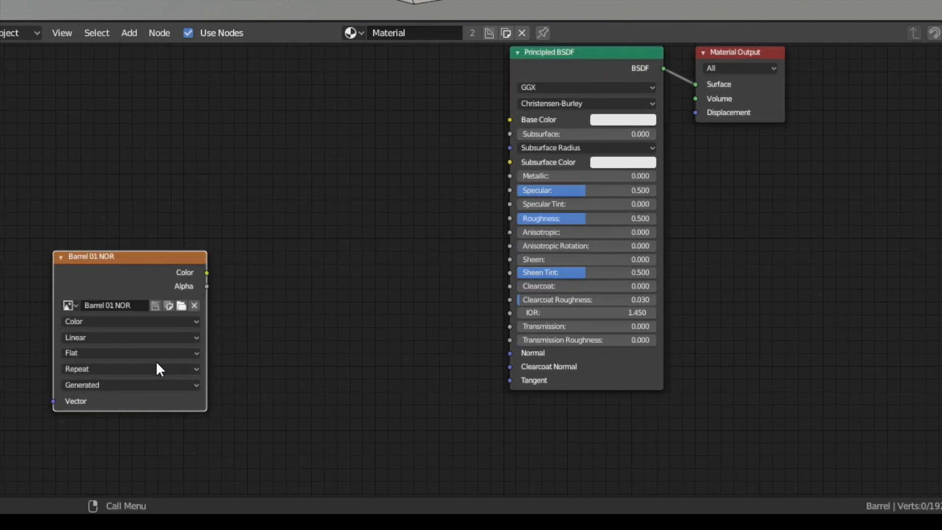
scroll(177, 383, "up", 3)
middle_click_drag(196, 394, 383, 312)
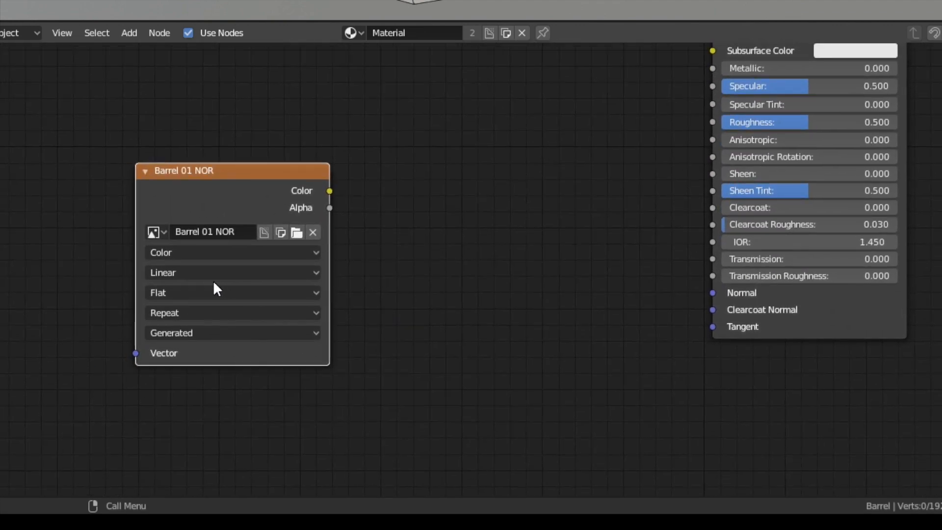
left_click(185, 252)
left_click(200, 292)
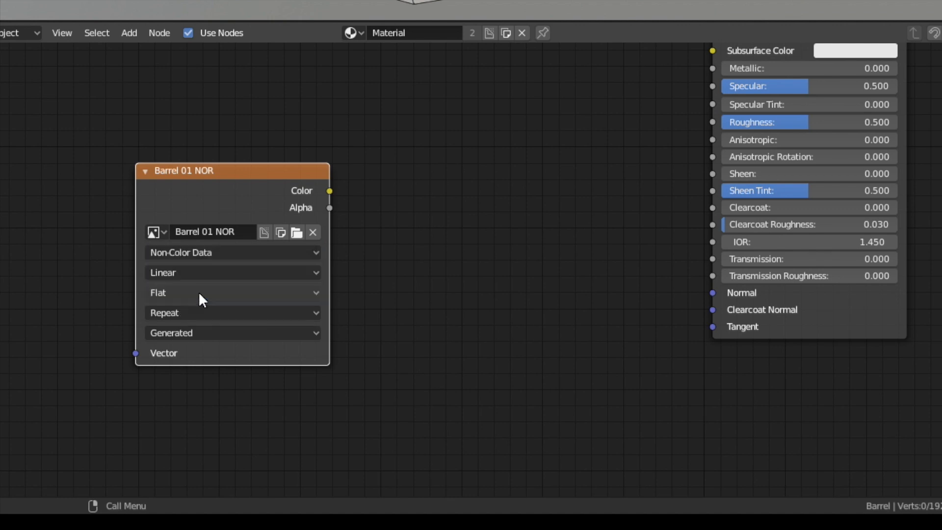
middle_click_drag(406, 314, 334, 349)
left_click_drag(149, 216, 167, 223)
Display the Barrel 01 NOR image in the image editor and enlarge the image and 3D viewport areas
left_click(164, 82)
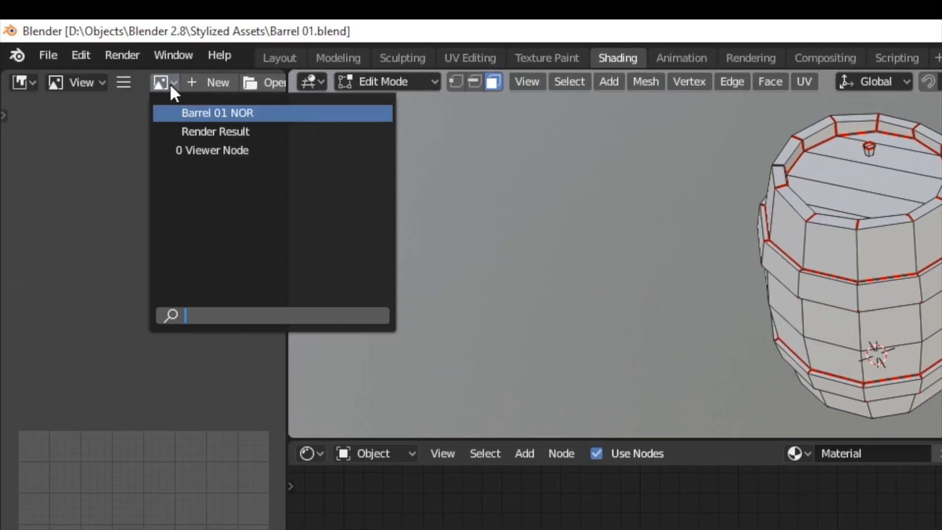
left_click(261, 113)
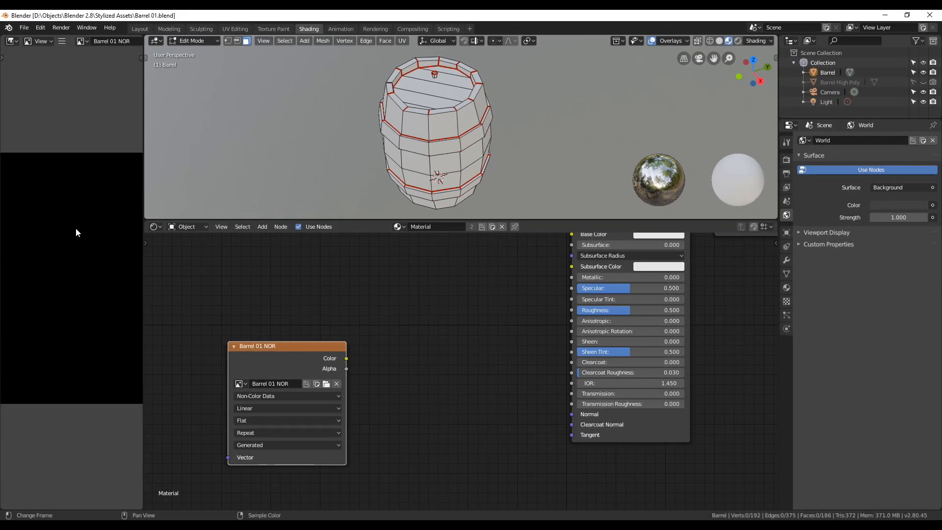
left_click_drag(144, 249, 199, 259)
middle_click_drag(589, 127, 564, 161)
left_click_drag(472, 221, 491, 276)
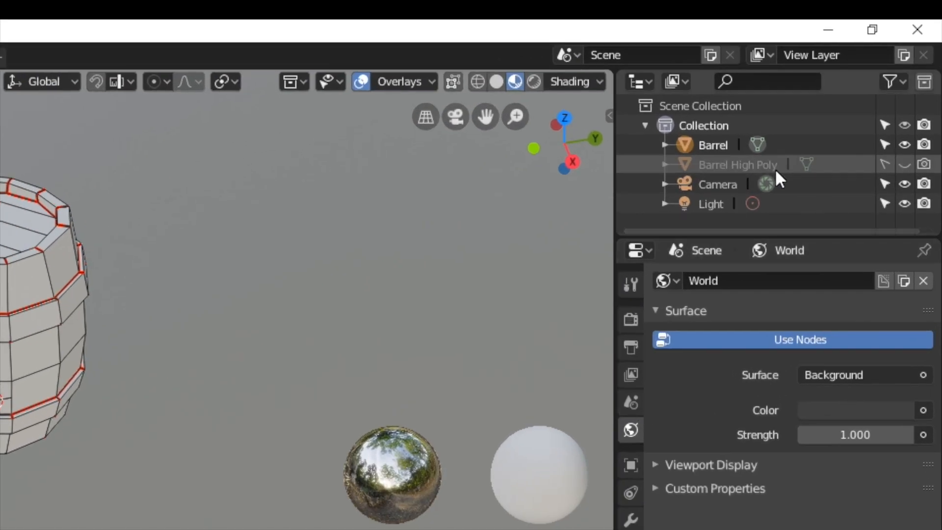
Unhide the Barrel High Poly object and switch the barrel from Edit Mode to Object Mode
left_click(758, 167)
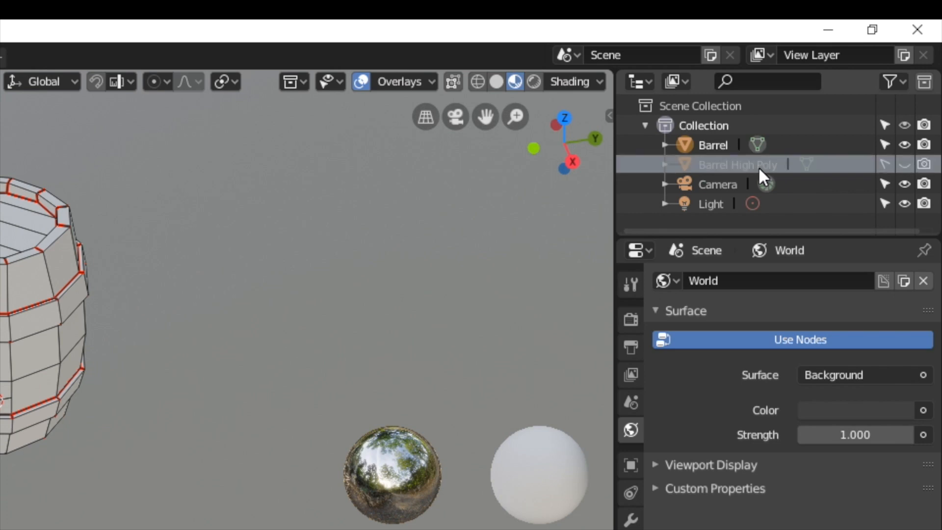
left_click(905, 165)
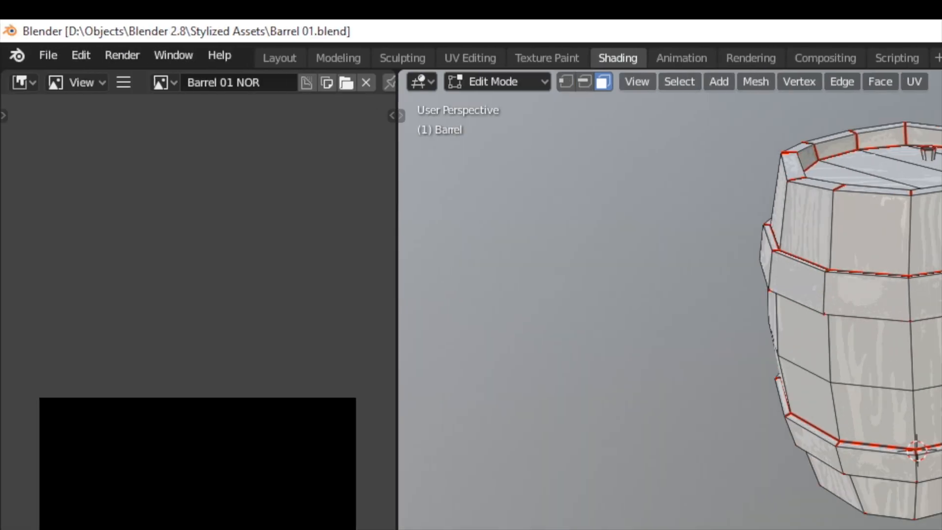
left_click(500, 85)
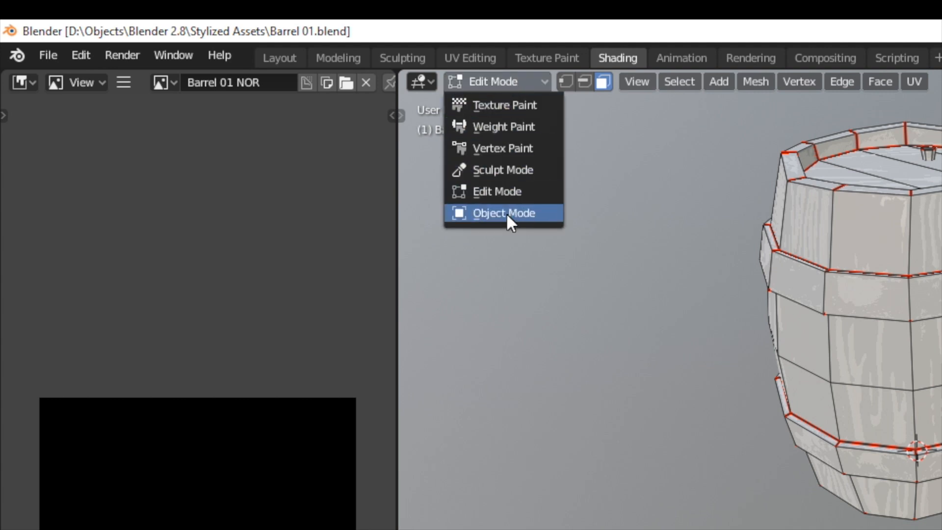
left_click(506, 214)
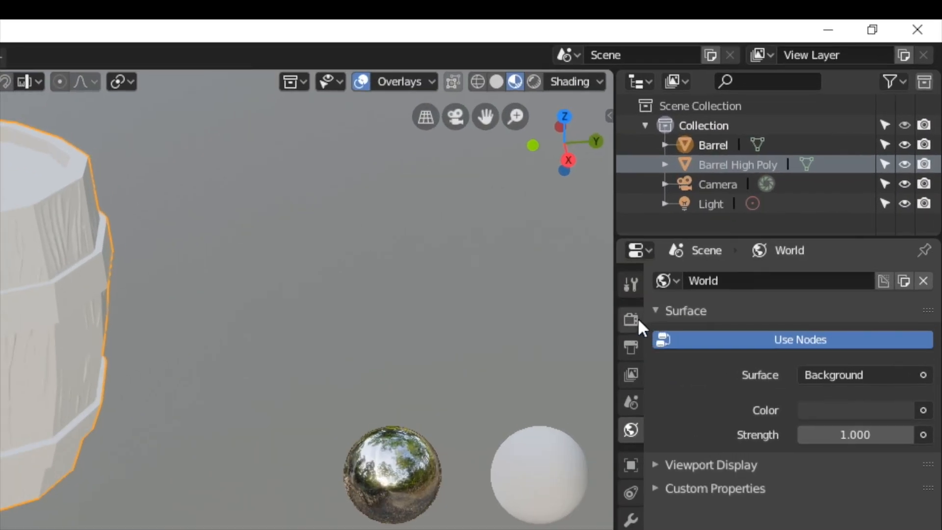
Change the scene's render engine to Cycles
left_click(787, 160)
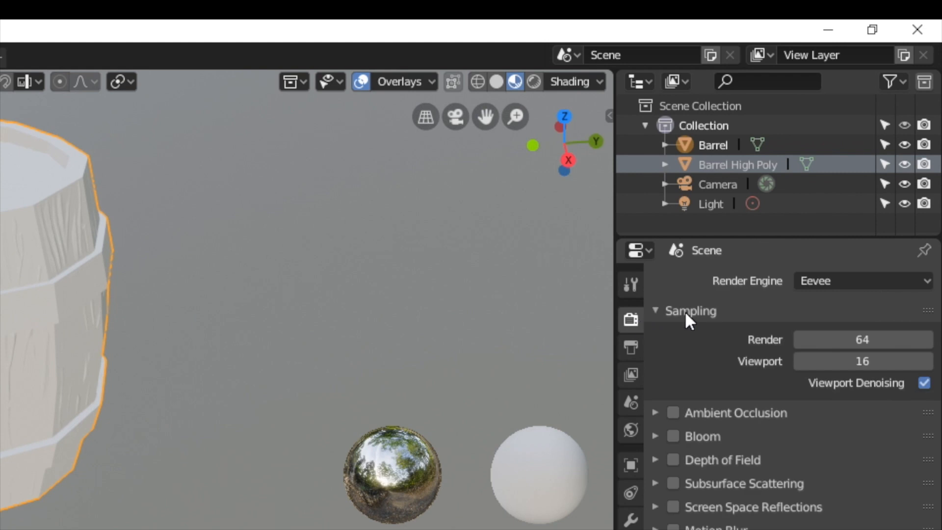
left_click(832, 281)
left_click(831, 347)
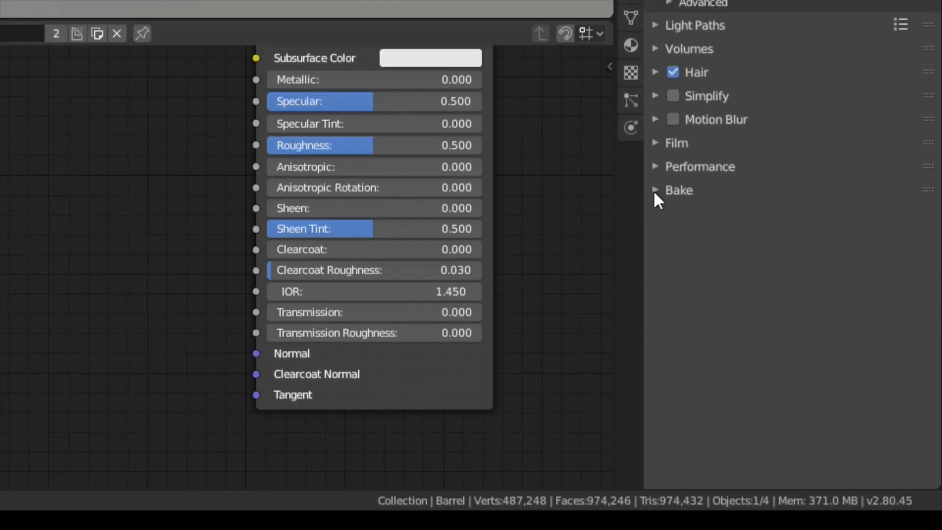
Expand the Bake settings and set the bake type to Normal
left_click(657, 193)
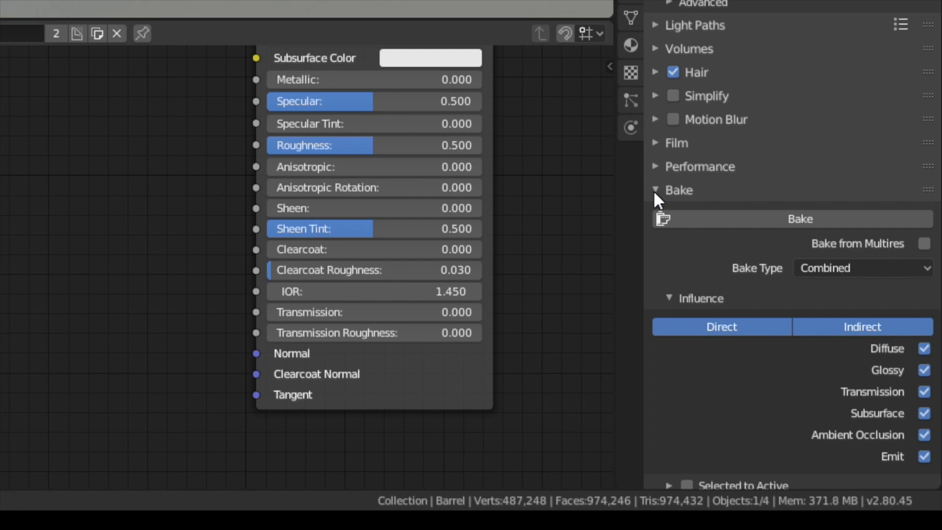
left_click(844, 271)
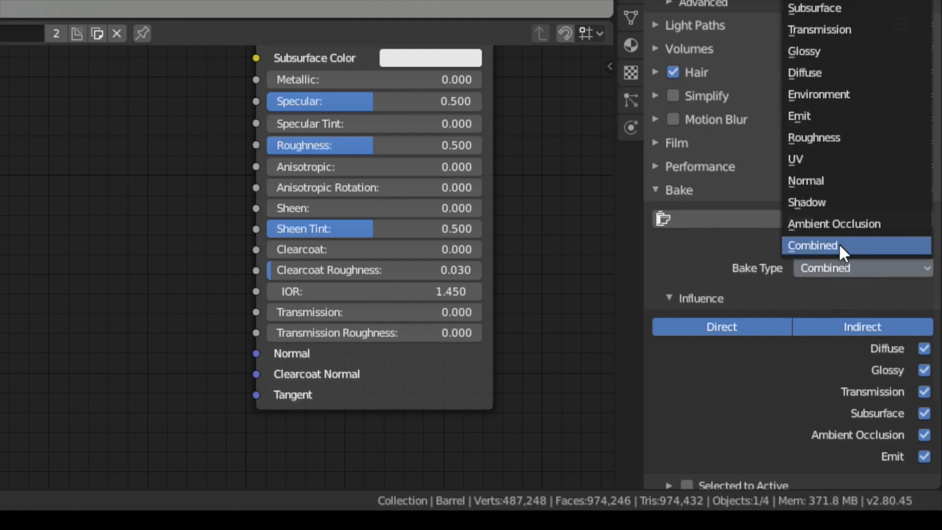
left_click(822, 181)
scroll(829, 281, "down", 1)
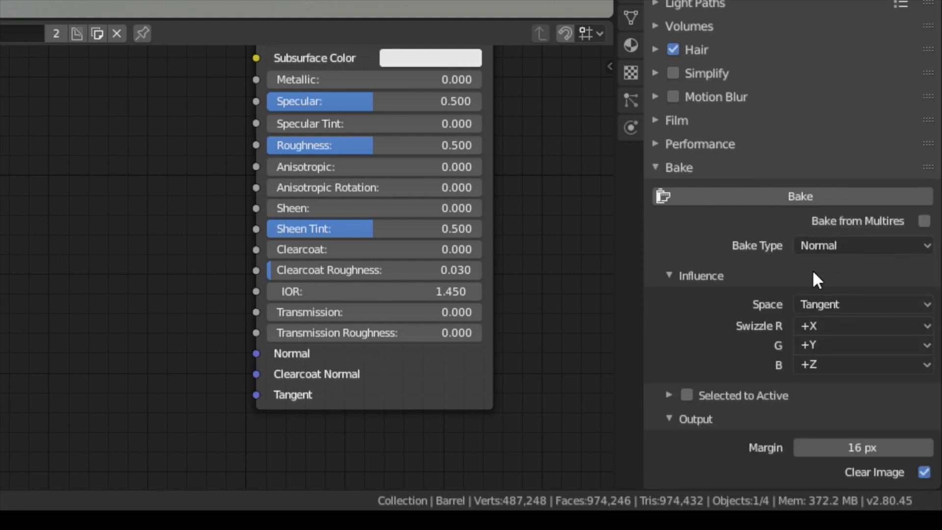
Enable Selected to Active baking with a ray distance of 0.03 m
left_click(686, 395)
left_click(675, 395)
scroll(697, 344, "down", 2)
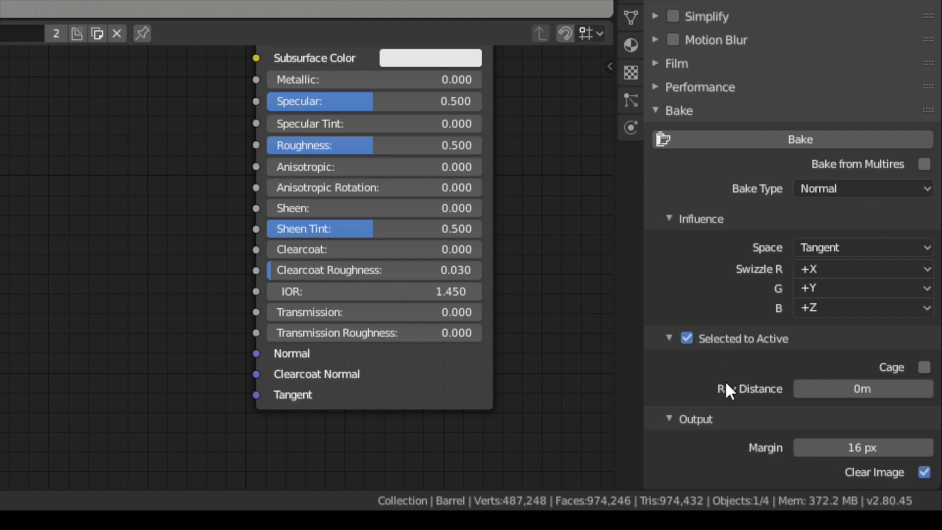
left_click(870, 389)
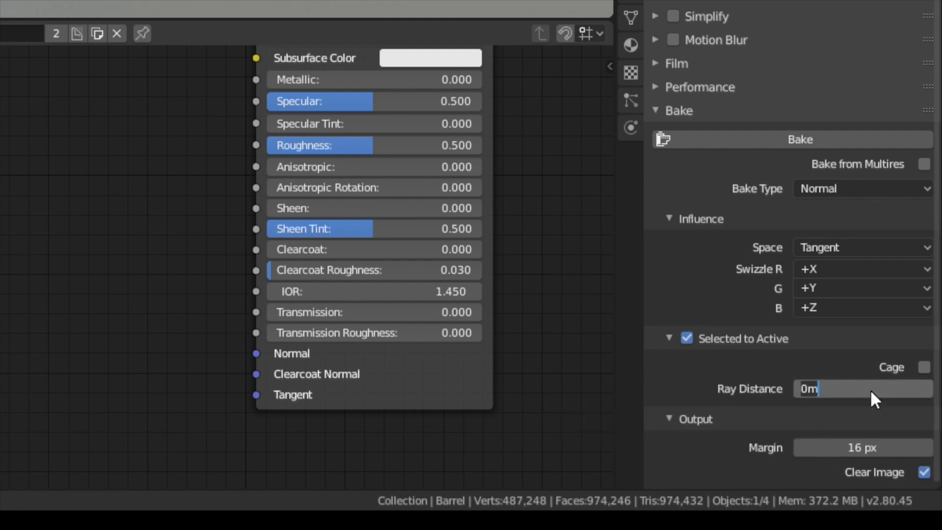
type("0.03")
key("Return")
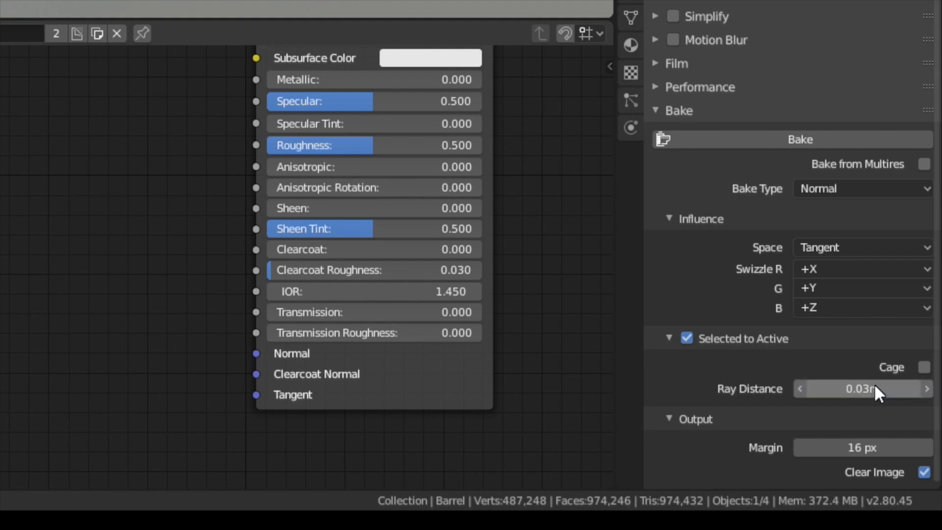
Set the bake output margin to 32 px
left_click(864, 454)
type("32")
key("Return")
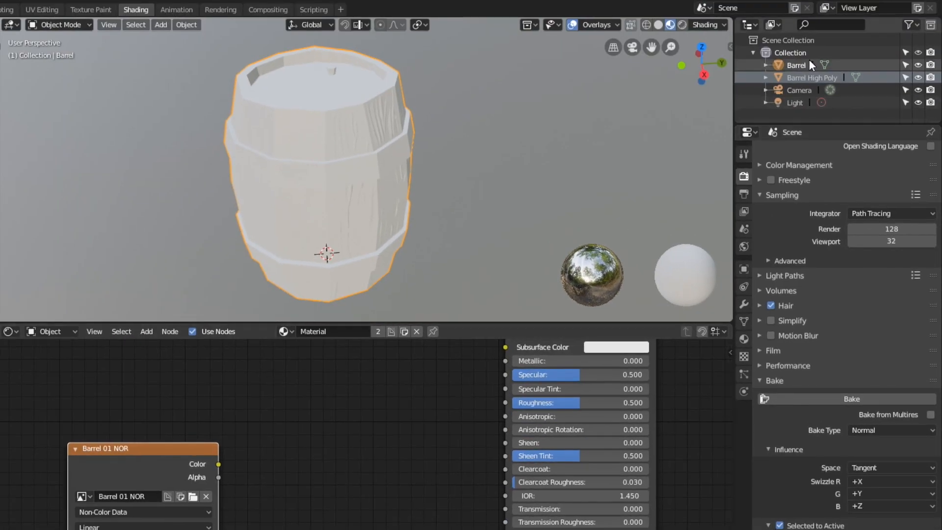
Apply Shade Smooth to both the Barrel and the Barrel High Poly objects
left_click(802, 65)
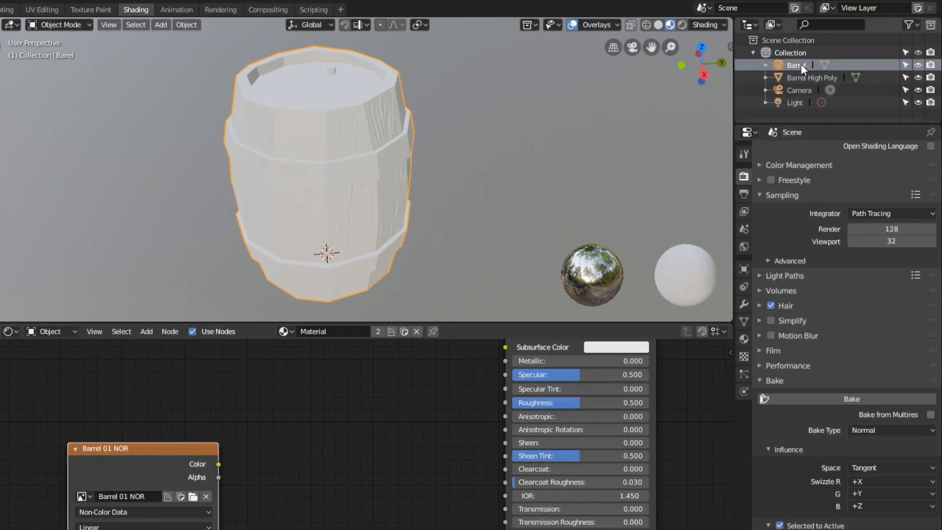
left_click(194, 24)
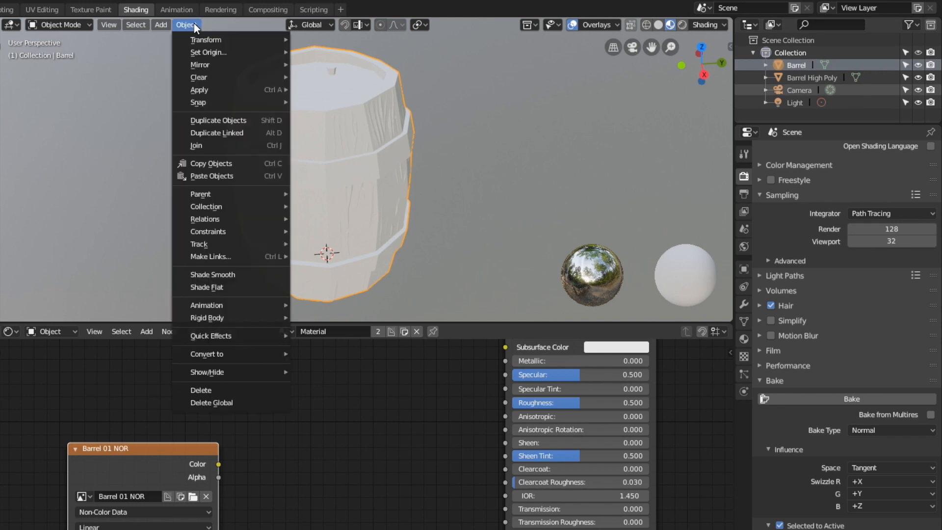
left_click(230, 275)
left_click(812, 77)
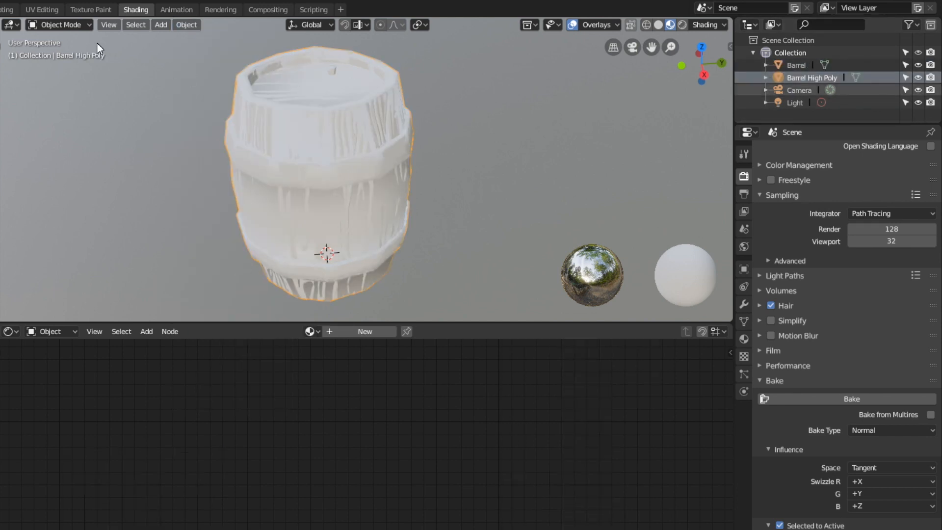
left_click(187, 24)
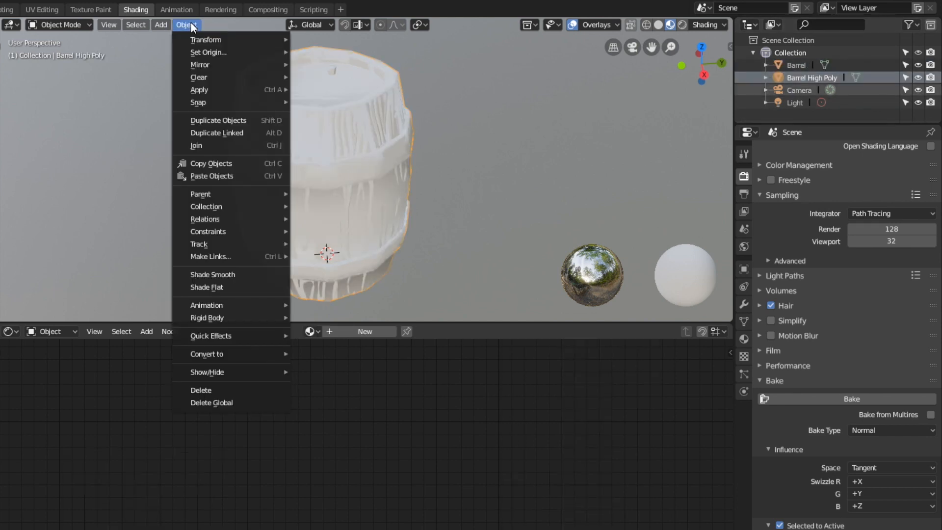
left_click(230, 275)
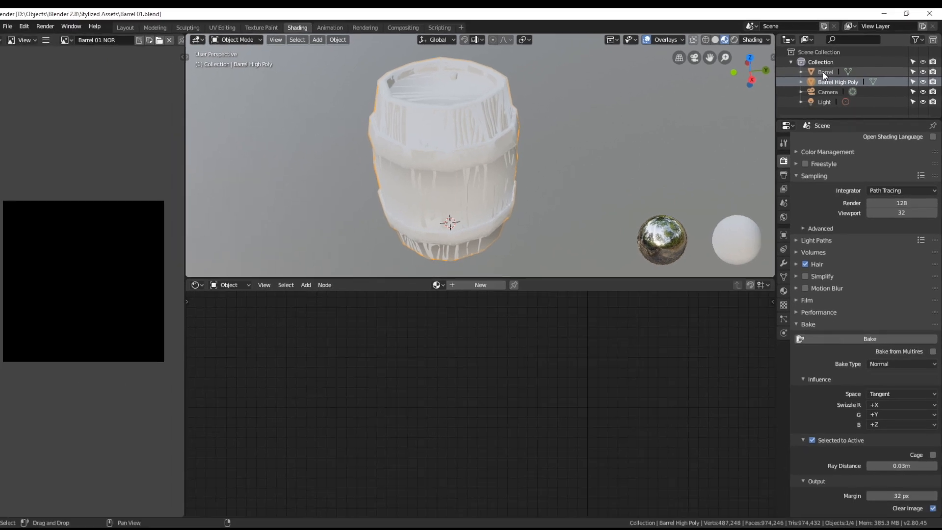
Select Barrel High Poly with Barrel as the active object, bake the normal map and inspect the baked image
left_click(793, 65, "ctrl")
left_click_drag(295, 379, 308, 370)
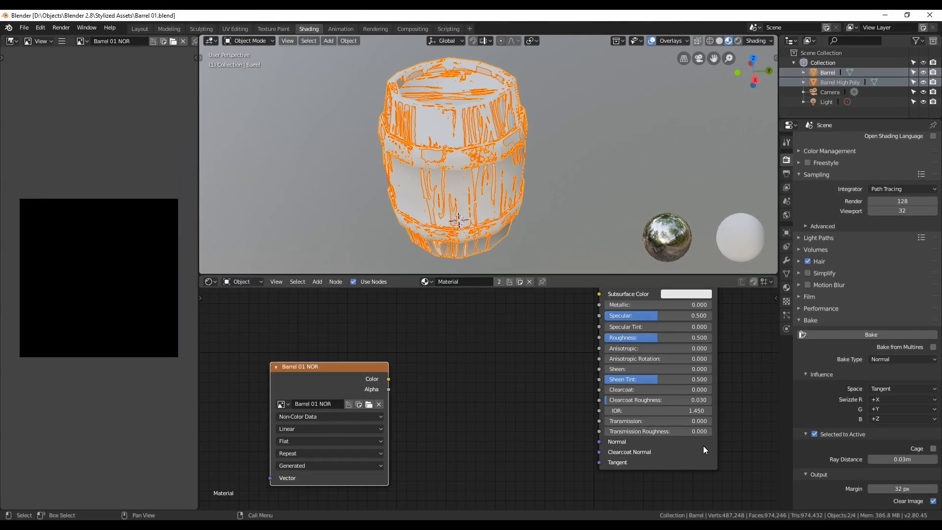
left_click(862, 335)
scroll(92, 347, "up", 8)
middle_click_drag(46, 339, 44, 299)
scroll(135, 284, "up", 4)
scroll(136, 285, "down", 3)
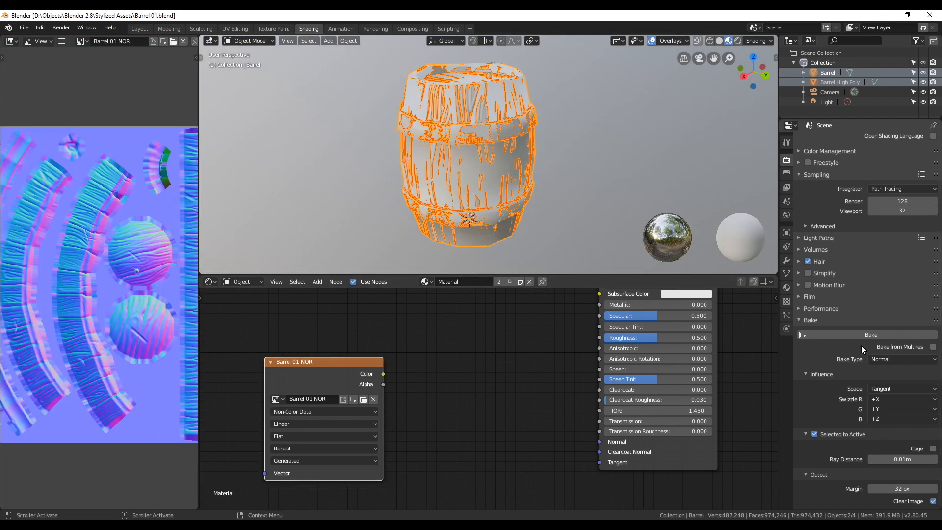
Rebake the barrel's normal map with a 0.01 m ray distance and examine the plank, band and lid details
left_click(858, 334)
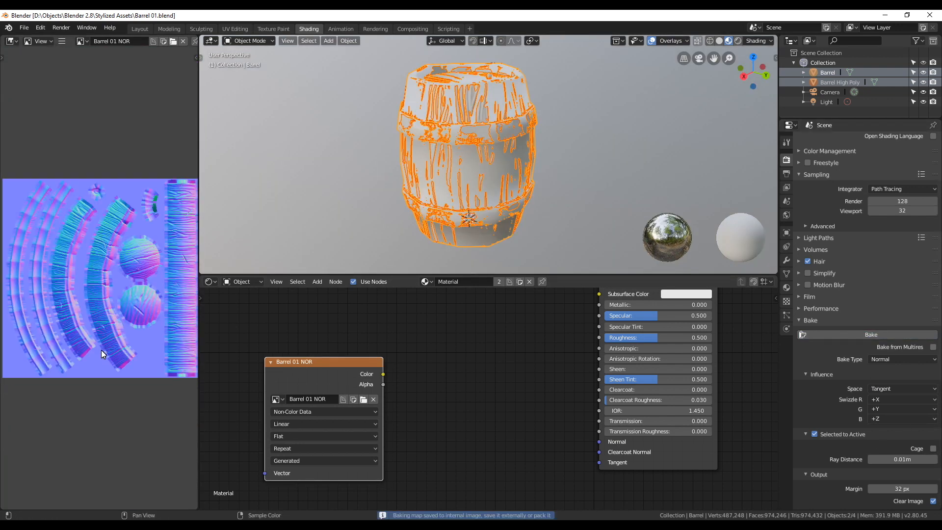
scroll(122, 321, "up", 5)
scroll(118, 311, "up", 3)
middle_click_drag(182, 269, 174, 219)
scroll(125, 286, "down", 3)
scroll(124, 287, "down", 1)
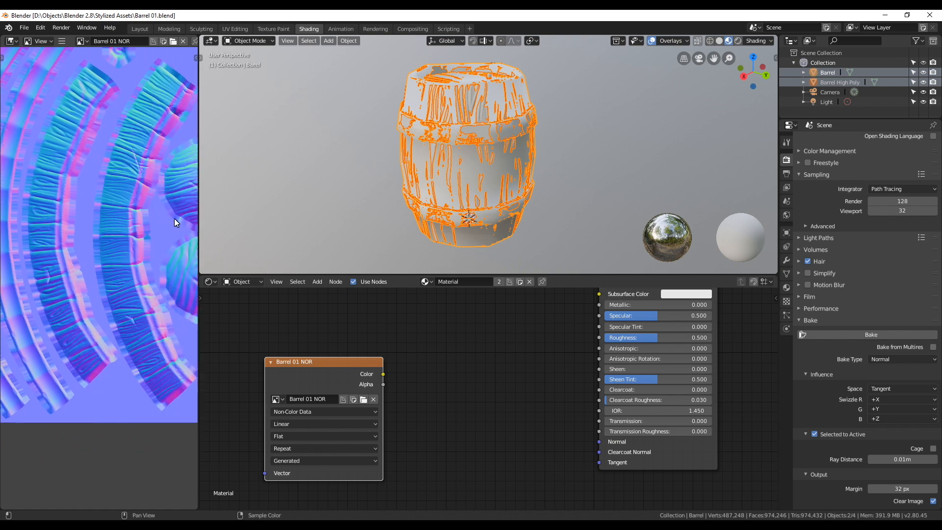
scroll(150, 322, "down", 1)
middle_click_drag(151, 339, 44, 314)
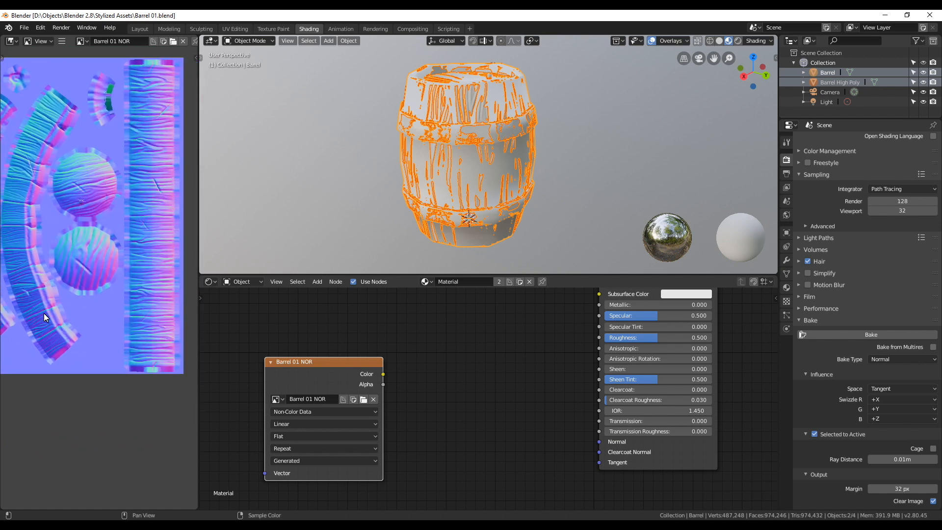
Examine the wood plank details and strip edges across the baked Barrel 01 NOR image
scroll(43, 313, "up", 2)
middle_click_drag(55, 320, 140, 339)
scroll(130, 297, "up", 5)
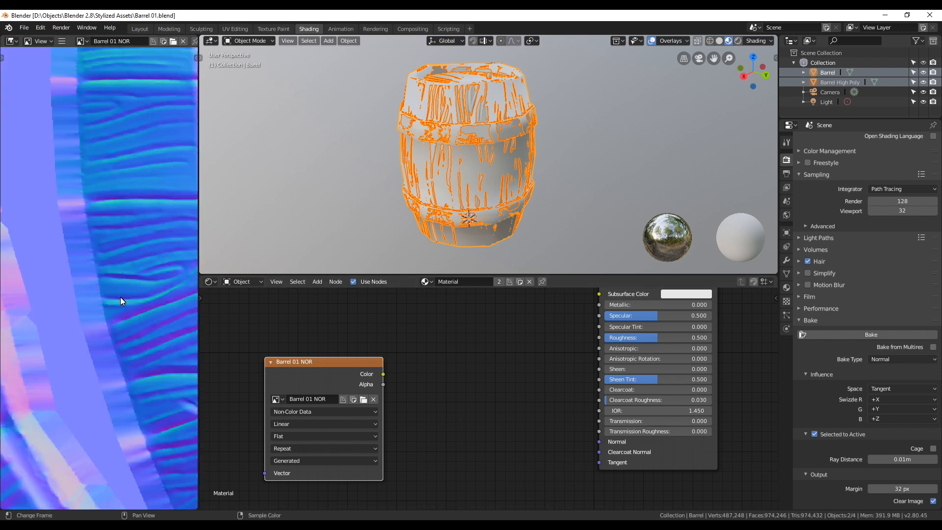
scroll(120, 297, "up", 1)
middle_click_drag(81, 304, 191, 351)
scroll(117, 305, "down", 3)
middle_click_drag(117, 305, 151, 312)
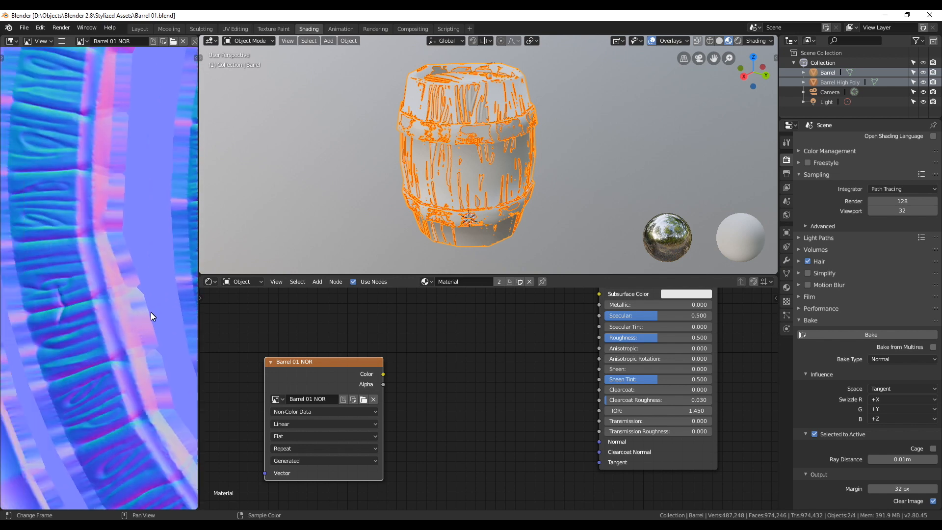
scroll(93, 242, "up", 4)
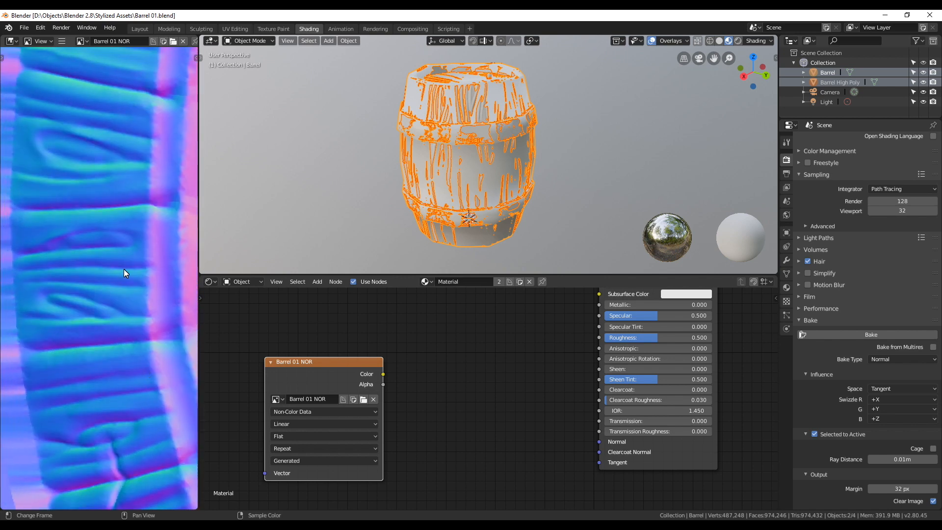
middle_click_drag(137, 202, 40, 287)
scroll(106, 429, "down", 4)
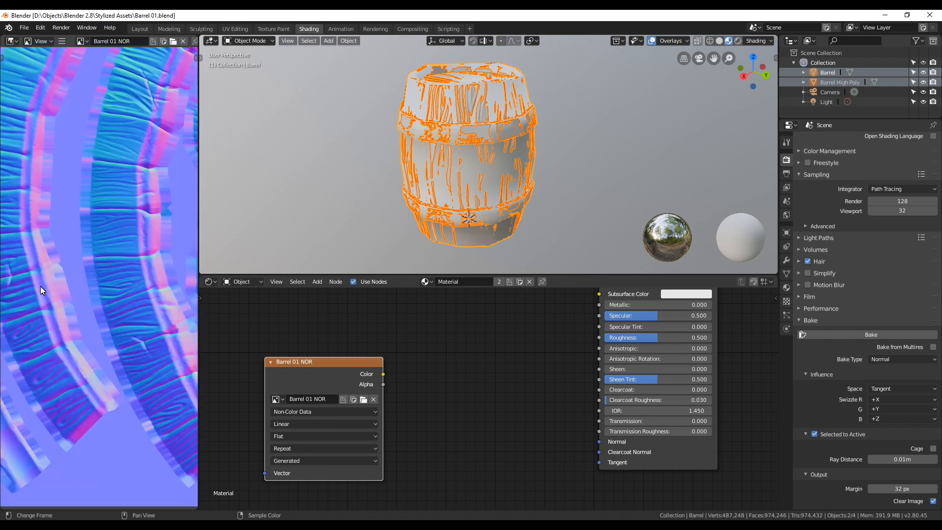
scroll(97, 315, "down", 3)
middle_click_drag(96, 315, 46, 341)
scroll(56, 336, "down", 3)
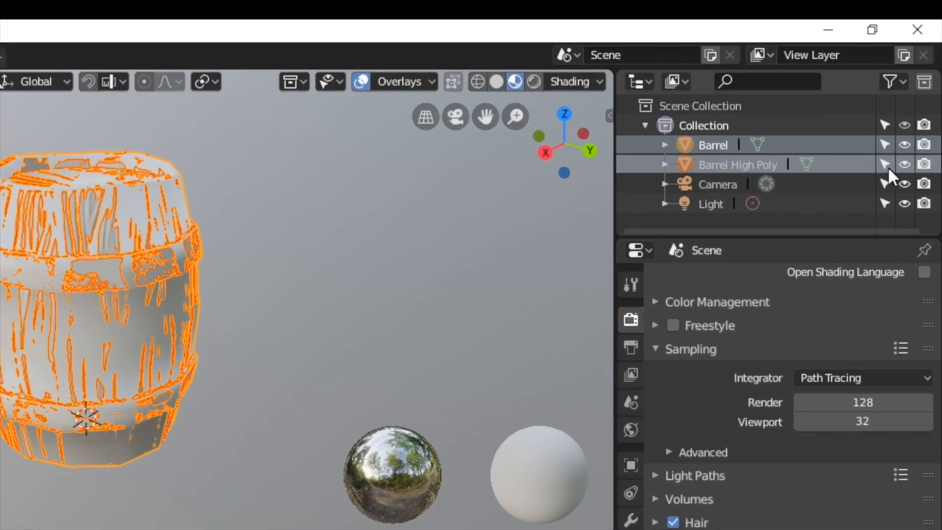
Hide the Barrel High Poly object in the viewport and keep the low-poly Barrel selected
left_click(924, 82)
left_click(728, 148)
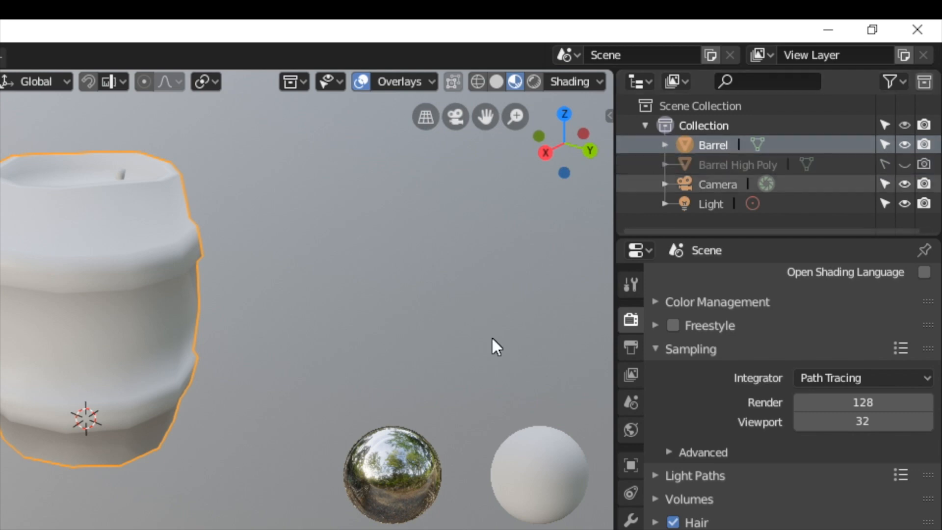
middle_click_drag(129, 308, 128, 319)
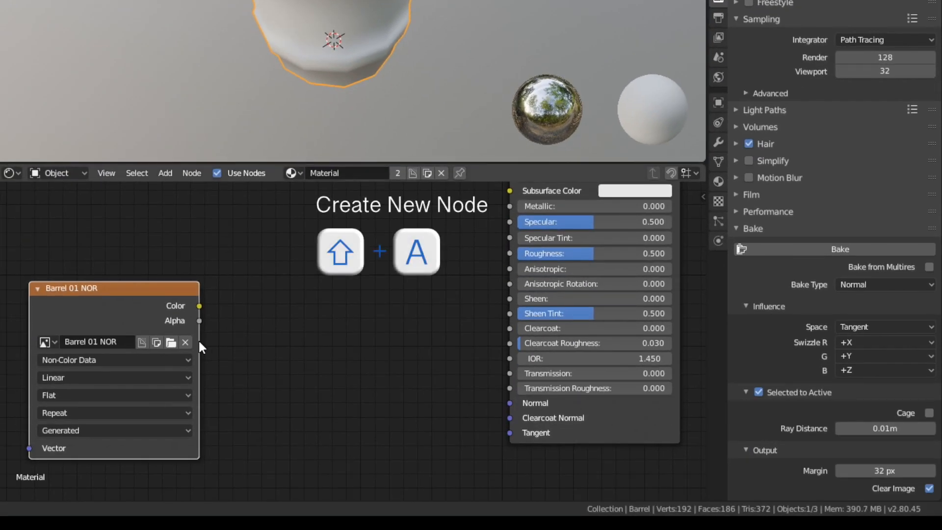
Add a Normal Map node fed by the Barrel 01 NOR color, connect it to the Principled BSDF's Normal input, and reposition the texture node
key("shift+a")
mouse_move(225, 369)
left_click(289, 430)
left_click(366, 373)
left_click_drag(415, 401, 510, 403)
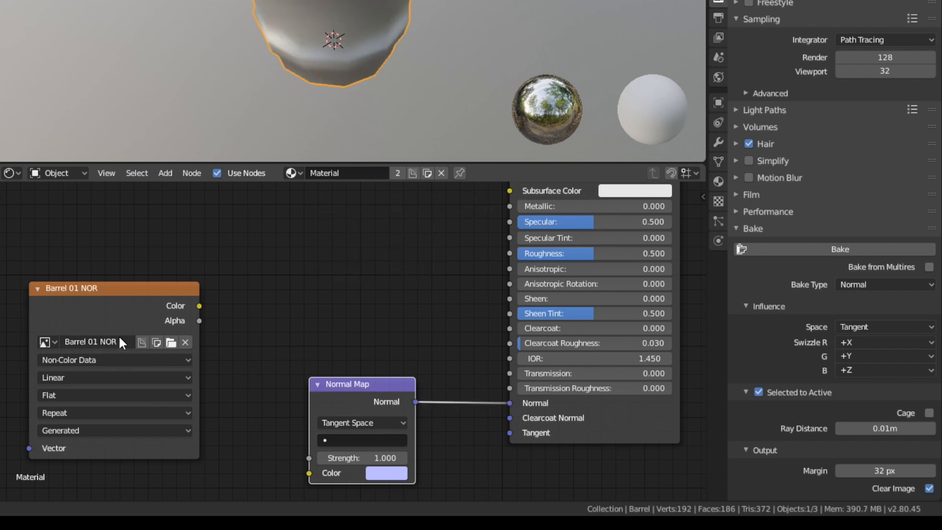
left_click_drag(276, 383, 309, 473)
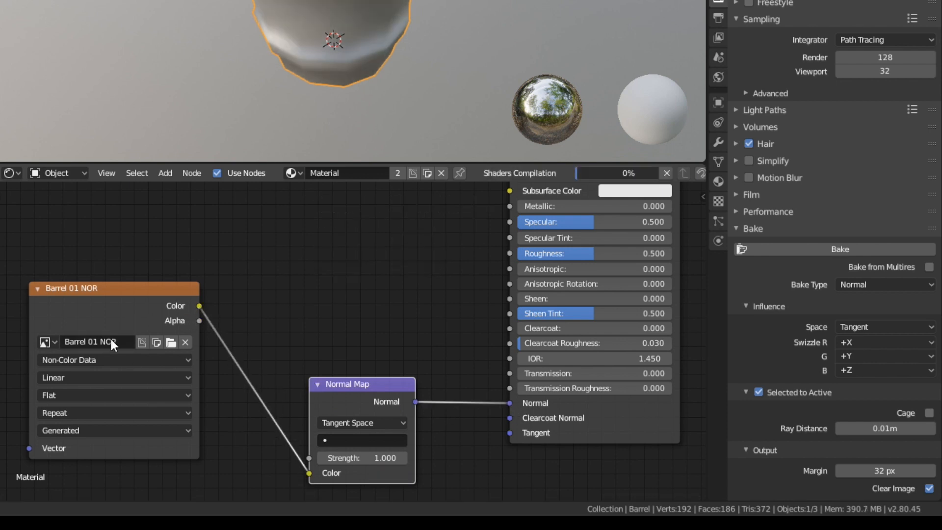
left_click_drag(140, 289, 181, 436)
Narrow the image editor and inspect the normal-mapped detail on the low-poly barrel from several angles
middle_click_drag(446, 77, 560, 90)
middle_click_drag(152, 259, 145, 280)
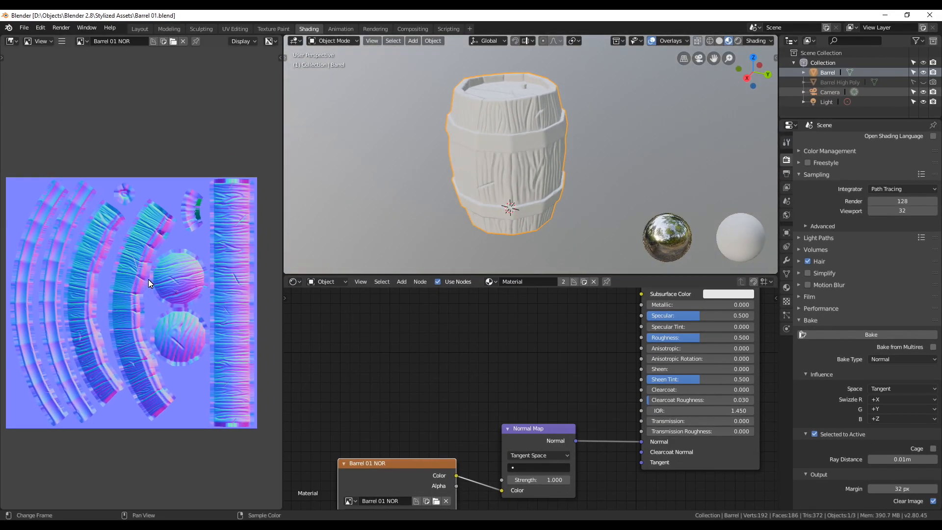
left_click_drag(285, 207, 134, 207)
middle_click_drag(432, 201, 468, 219)
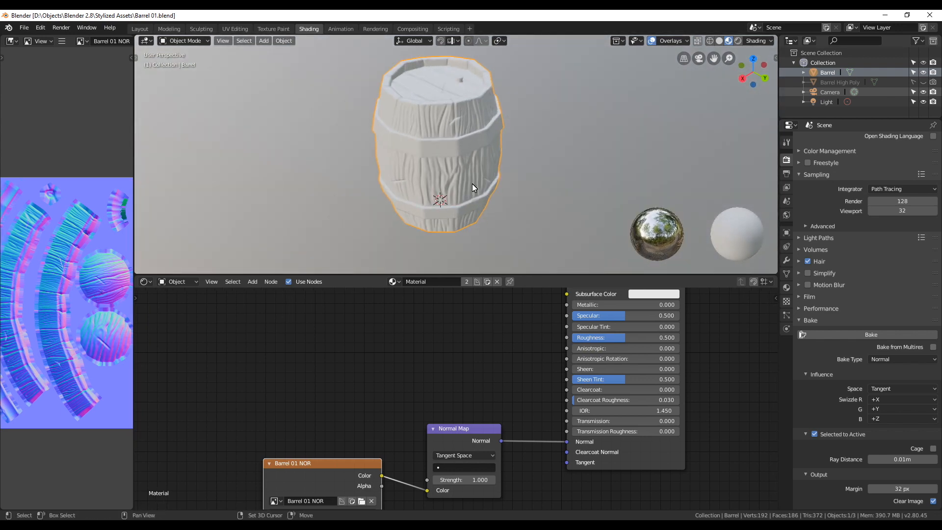
middle_click_drag(472, 184, 508, 194)
Reposition the Normal Map and Barrel 01 NOR nodes further along in the material's node layout
middle_click_drag(406, 362, 332, 303)
left_click(388, 371)
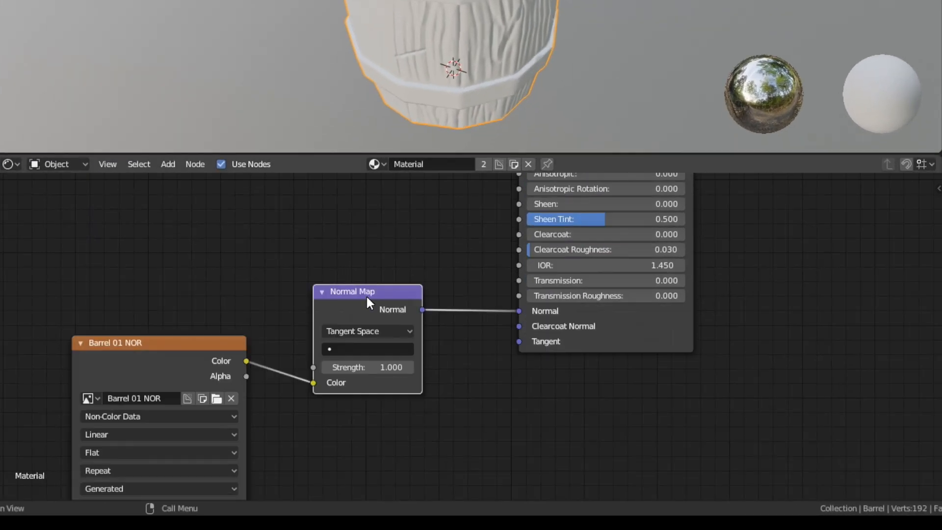
left_click_drag(366, 295, 414, 313)
left_click_drag(190, 362, 265, 419)
Add an Image Texture node in the empty space before the Principled BSDF's Base Color input
middle_click_drag(346, 194, 361, 310)
scroll(352, 296, "down", 1)
scroll(345, 309, "down", 1)
key("shift+a")
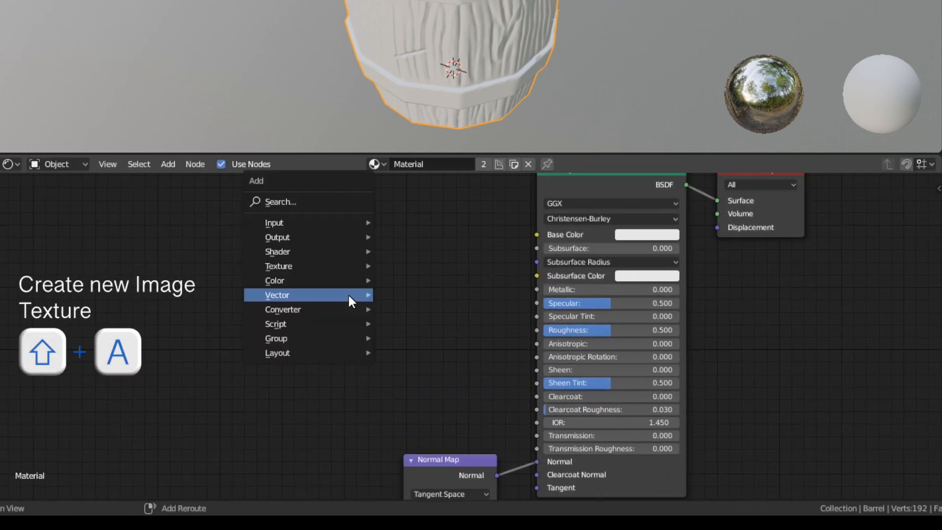
mouse_move(338, 265)
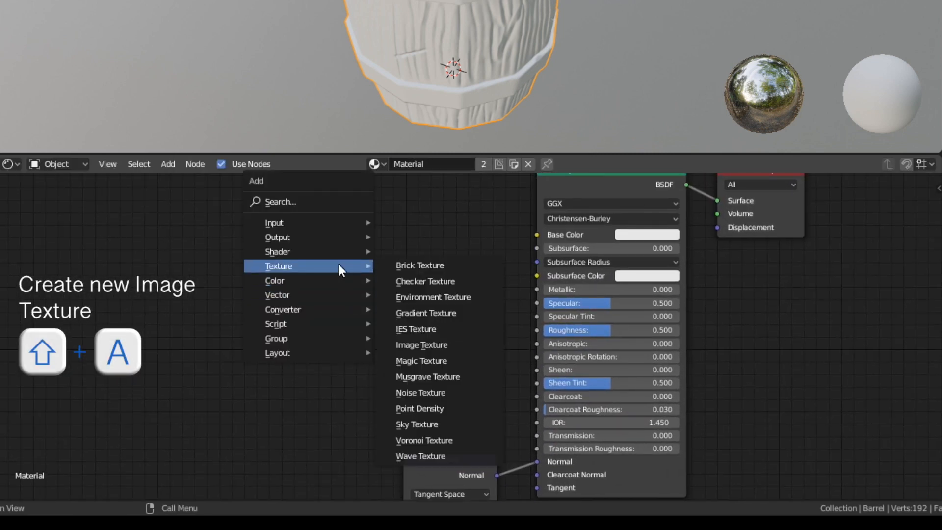
left_click(462, 345)
left_click(154, 198)
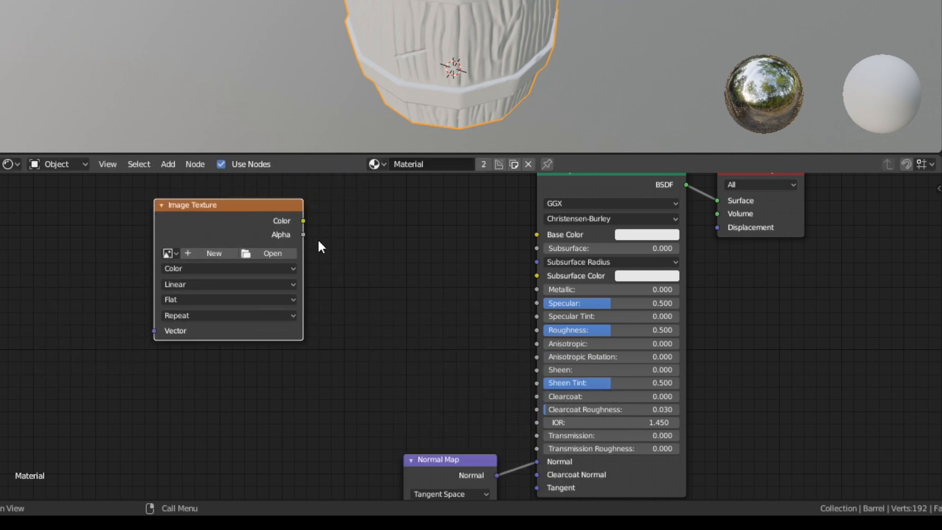
Create a new image named Barrel 01 COL in the empty Image Texture node
left_click(200, 252)
left_click(231, 241)
type("Barrelo 01")
key("BackSpace")
key("BackSpace")
key("BackSpace")
key("BackSpace")
type("01 COL")
left_click(252, 290)
left_click(240, 355)
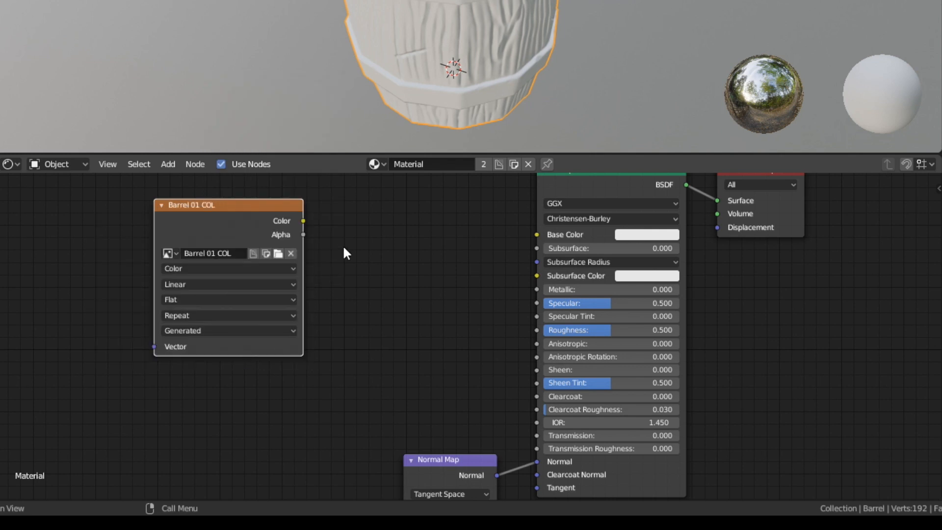
Connect the Barrel 01 COL color output to Base Color, then collapse and reposition its node
left_click_drag(305, 221, 537, 235)
middle_click_drag(411, 300, 413, 343)
left_click_drag(228, 249, 117, 205)
left_click(52, 203)
left_click_drag(62, 201, 131, 192)
Add a second Image Texture node and connect its color output to the Principled BSDF's Metallic input
middle_click_drag(293, 360, 278, 300)
key("shift+a")
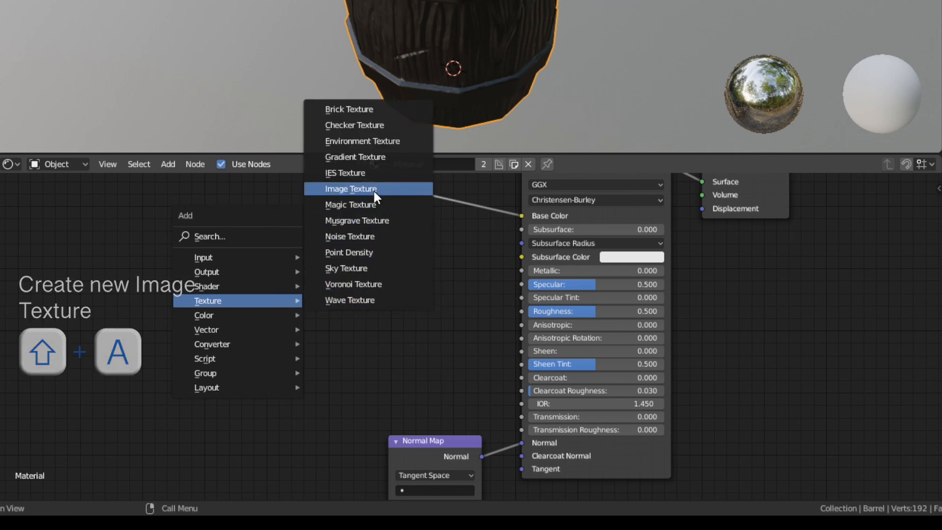
left_click(422, 188)
left_click(76, 221)
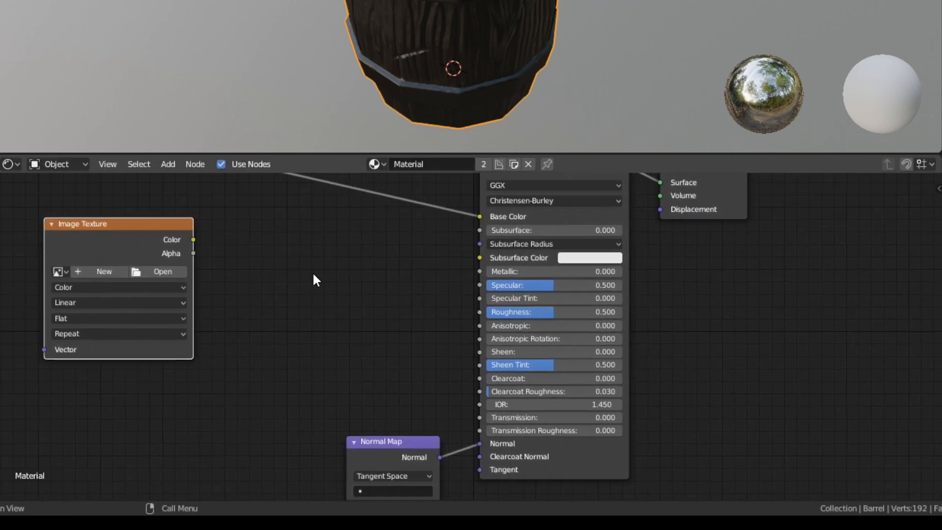
mouse_move(250, 239)
left_mouse_down()
mouse_move(510, 260)
mouse_move(534, 271)
left_mouse_up()
middle_click_drag(234, 307, 294, 297)
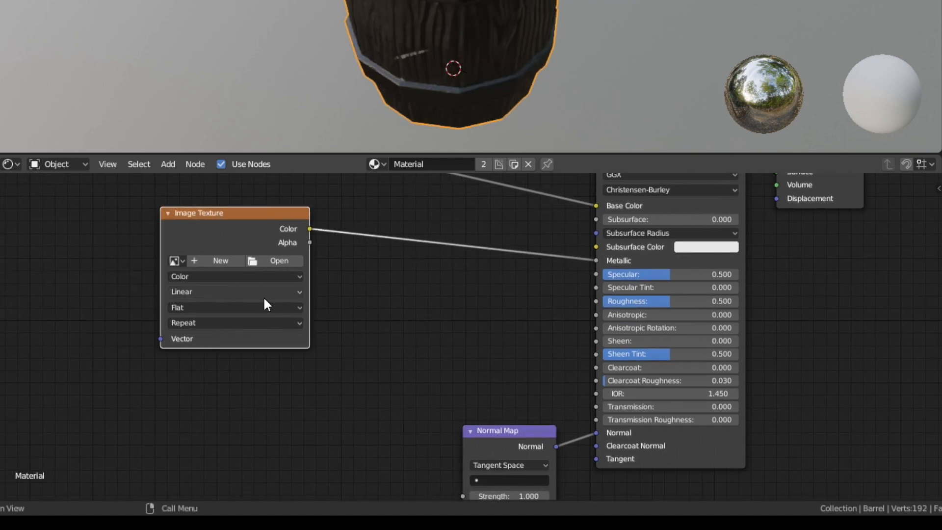
Set the metallic texture node to Non-Color Data and create a 2048 px image named Barrel 01 MET in it
left_click(201, 277)
left_click(216, 306)
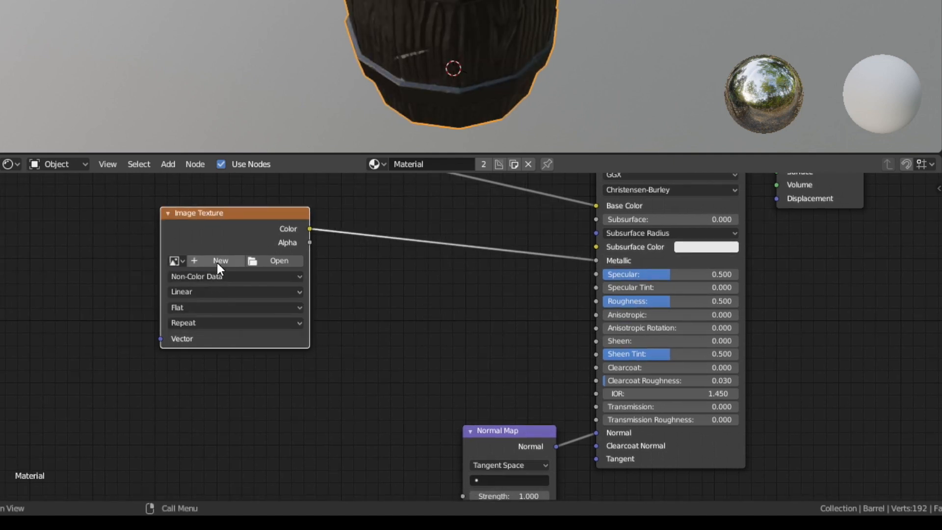
left_click(217, 261)
left_click(258, 249)
type("Barrel 01 MET")
key("Return")
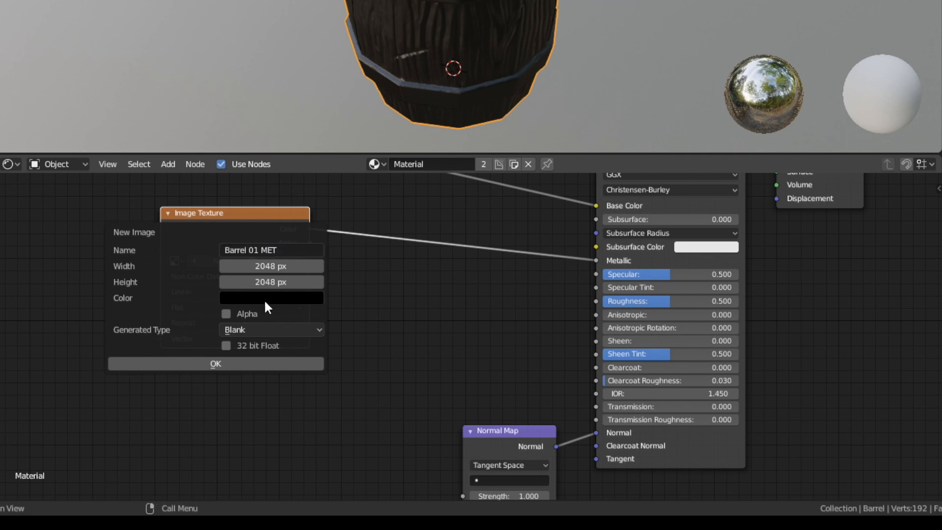
key("Return")
Move the Barrel 01 MET node aside, duplicate it, and connect the duplicate's color output to Specular
left_click_drag(236, 216, 168, 218)
scroll(303, 333, "down", 2)
middle_click_drag(303, 334, 281, 303)
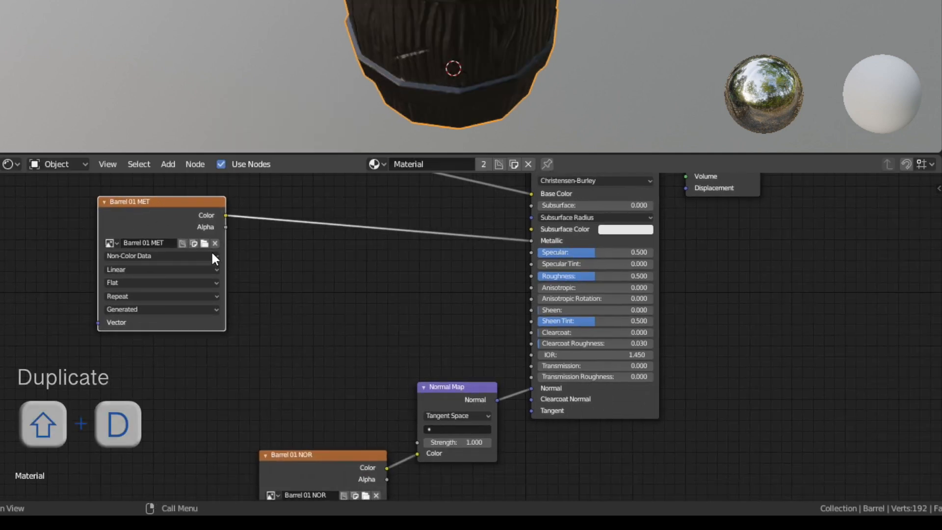
key("shift+d")
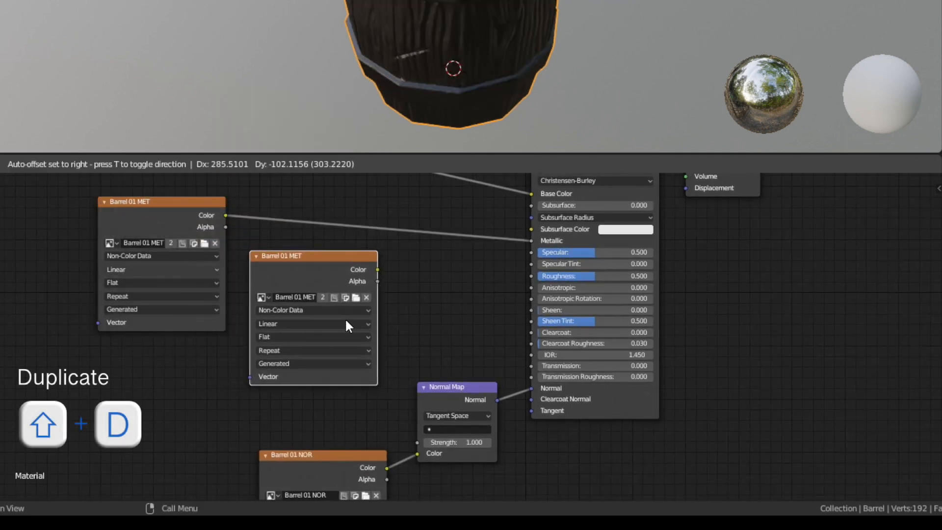
left_click(346, 320)
scroll(435, 338, "up", 1)
middle_click_drag(435, 338, 353, 348)
left_click_drag(280, 269, 458, 248)
Replace the image in the specular texture node with a new one named Barrel 01 SPC
left_click(163, 301)
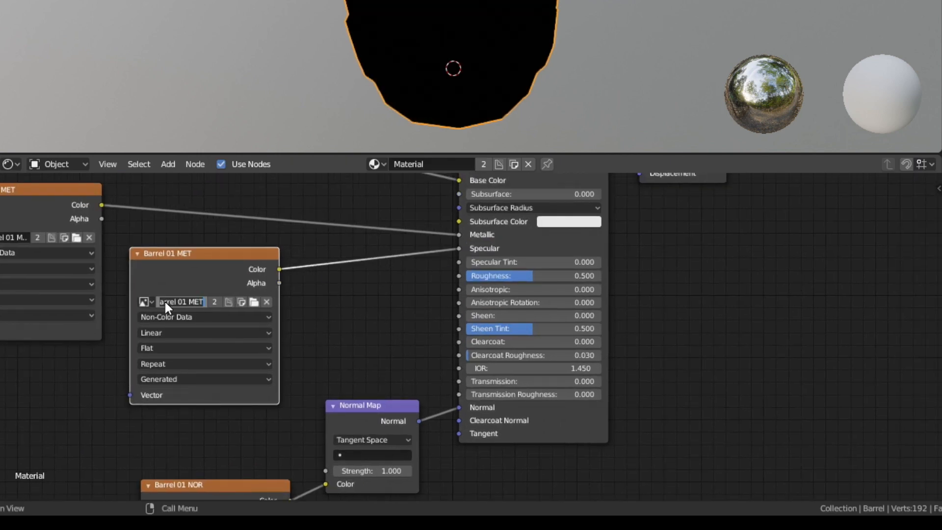
left_click(267, 302)
left_click(181, 302)
type("Barrel 01 SPC")
left_click(200, 405)
left_click(201, 405)
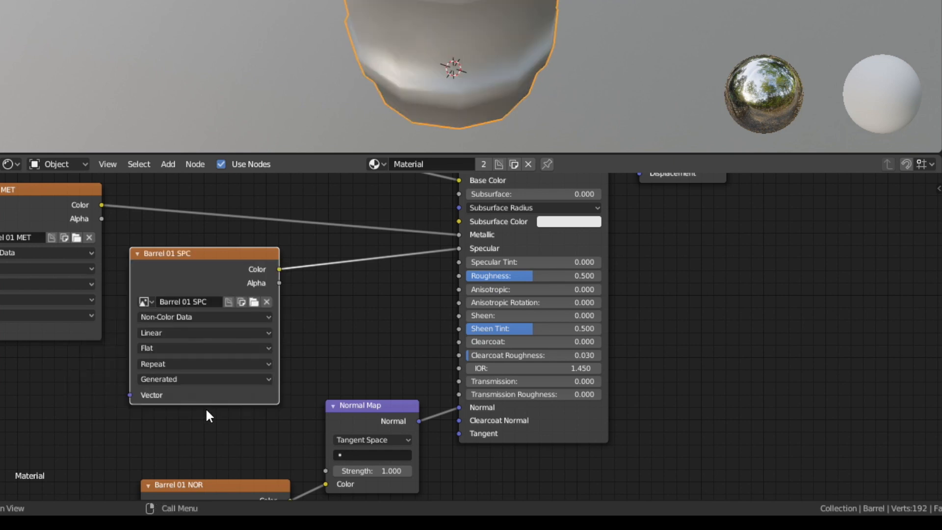
Reposition and collapse the Barrel 01 SPC texture node
left_click_drag(215, 252, 199, 228)
key("h")
middle_click_drag(212, 278, 282, 290)
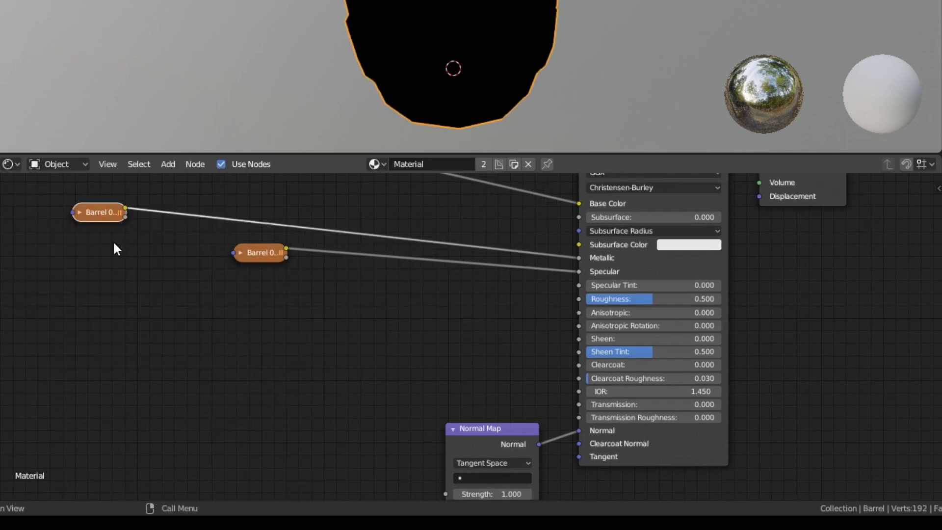
Duplicate the Barrel 01 MET node again and connect the copy's color output to Roughness
key("shift+d")
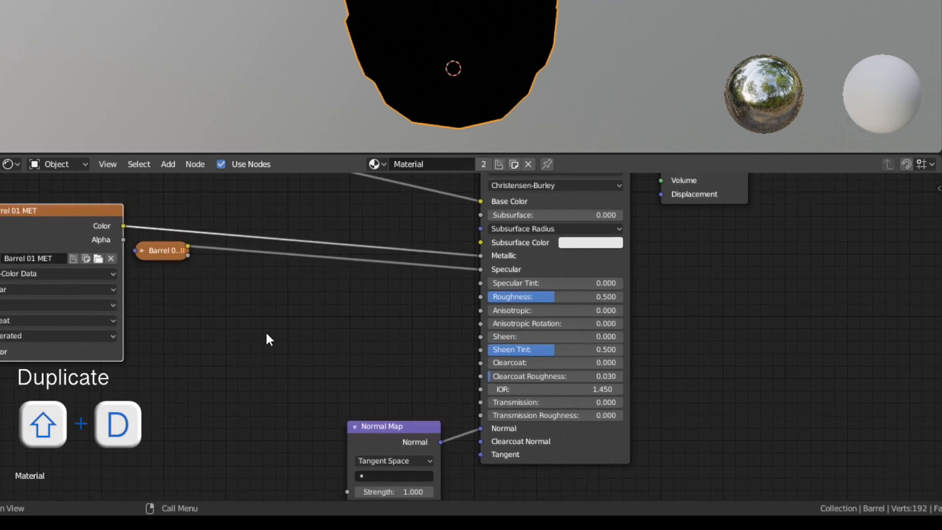
key("shift+d")
left_click(447, 427)
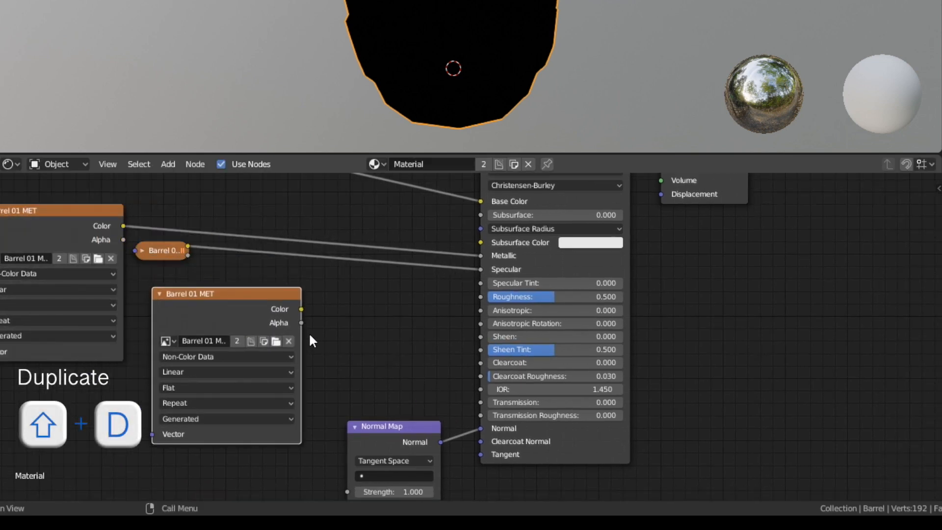
left_click_drag(301, 309, 476, 309)
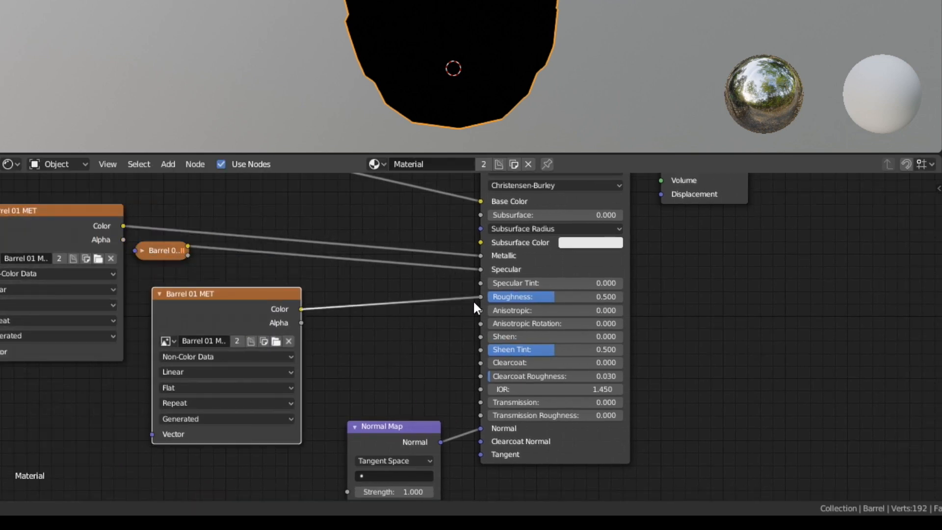
Replace the image in the roughness texture node with a new 2048 px image named Barrel 01 ROU
left_click(289, 340)
left_click(202, 337)
left_click(242, 329)
type("Barrel 01 ROU")
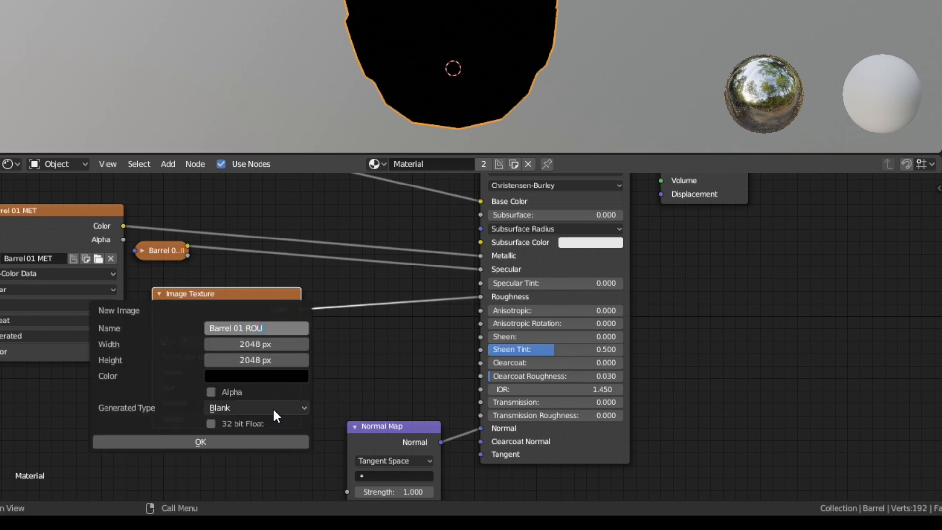
left_click(253, 442)
Inspect the barrel's shading from several angles and review the texture node connections
scroll(304, 375, "down", 1)
middle_click_drag(305, 374, 325, 378)
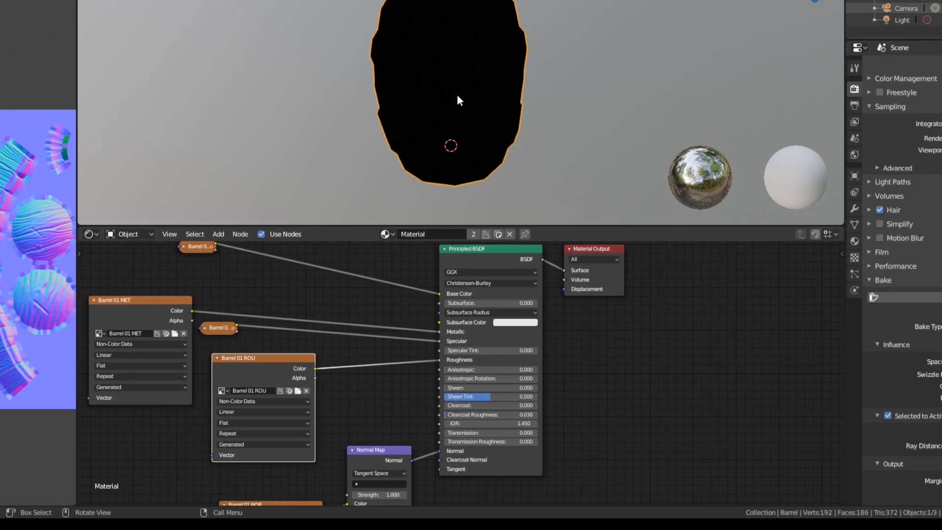
scroll(477, 15, "down", 3)
middle_click_drag(489, 20, 544, 51)
scroll(472, 22, "up", 3)
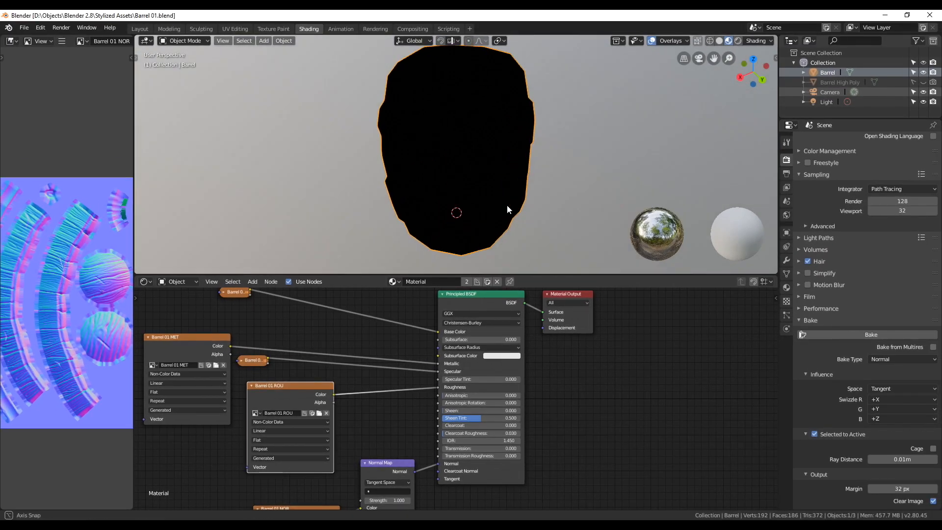
scroll(394, 416, "down", 1)
middle_click_drag(393, 418, 376, 396)
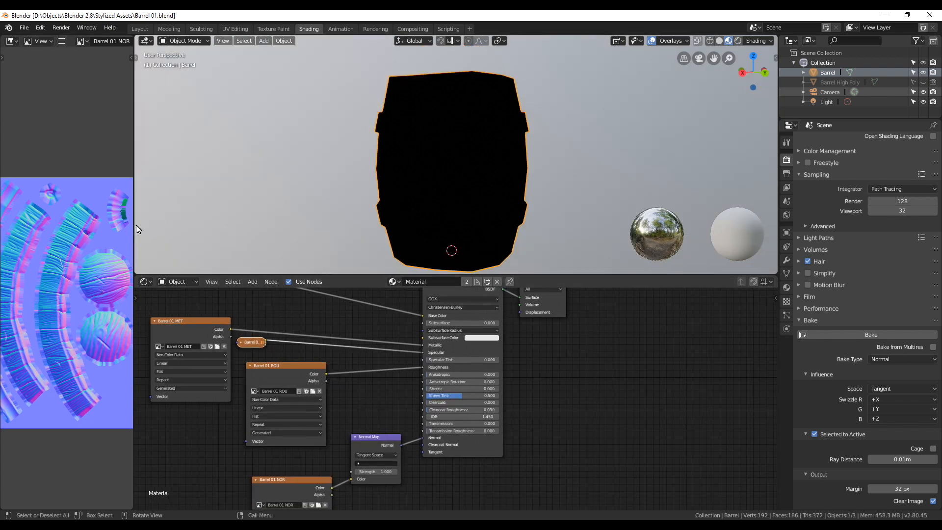
Widen the image editor and display the Barrel 01 SPC image in it
left_click_drag(134, 227, 192, 231)
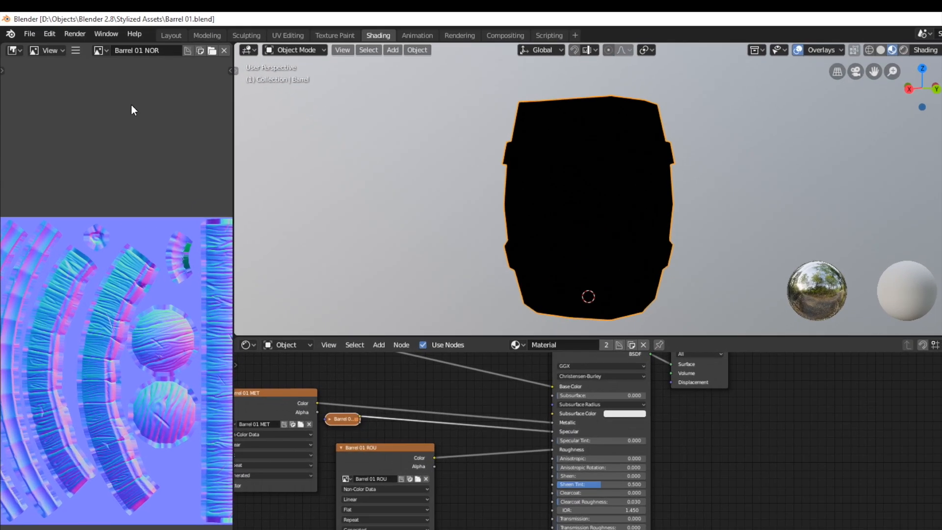
left_click(86, 41)
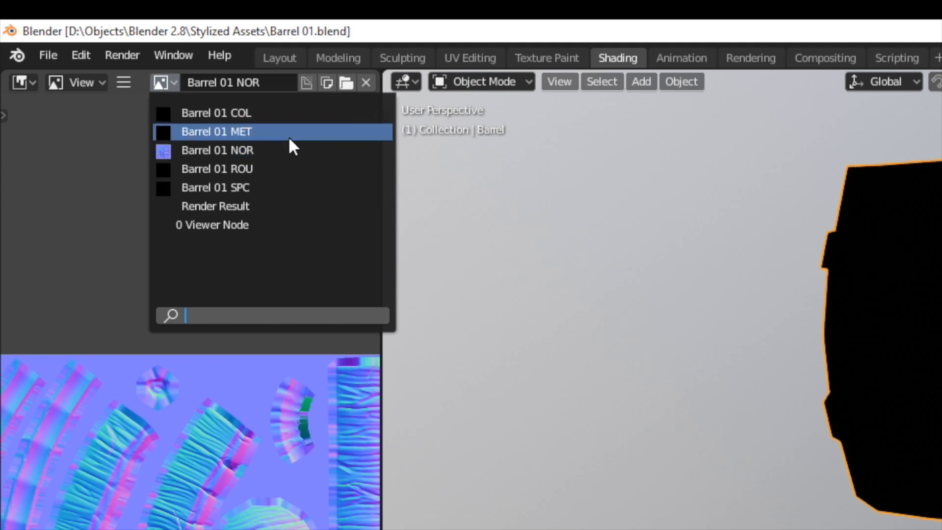
left_click(298, 188)
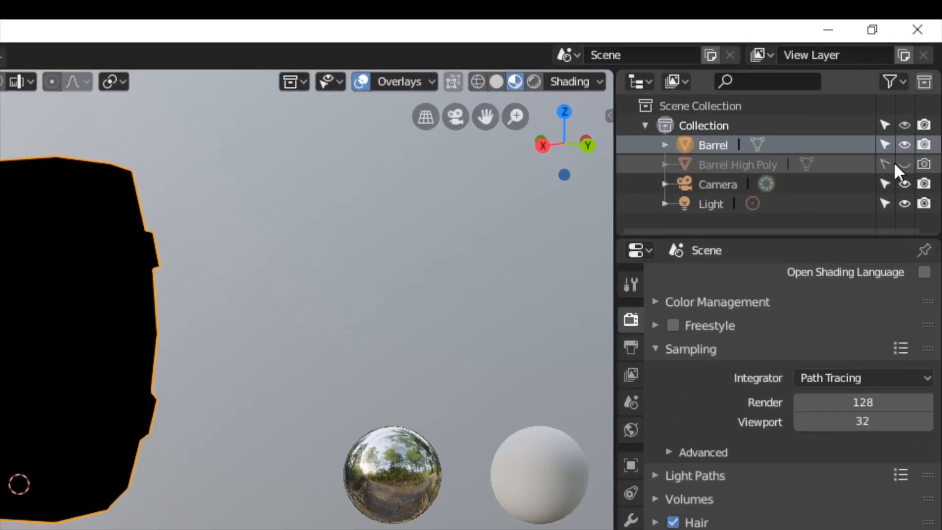
Unhide Barrel High Poly, then expand the Barrel 01 SPC texture node and move the Barrel 01 ROU node clear of it
left_click(905, 164)
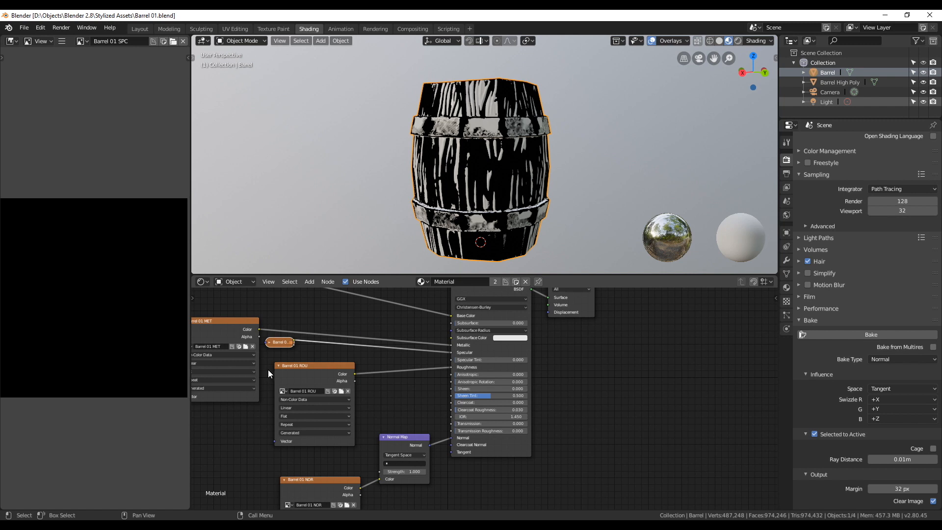
left_click(269, 343)
left_click_drag(350, 367, 265, 435)
left_click_drag(301, 340, 319, 350)
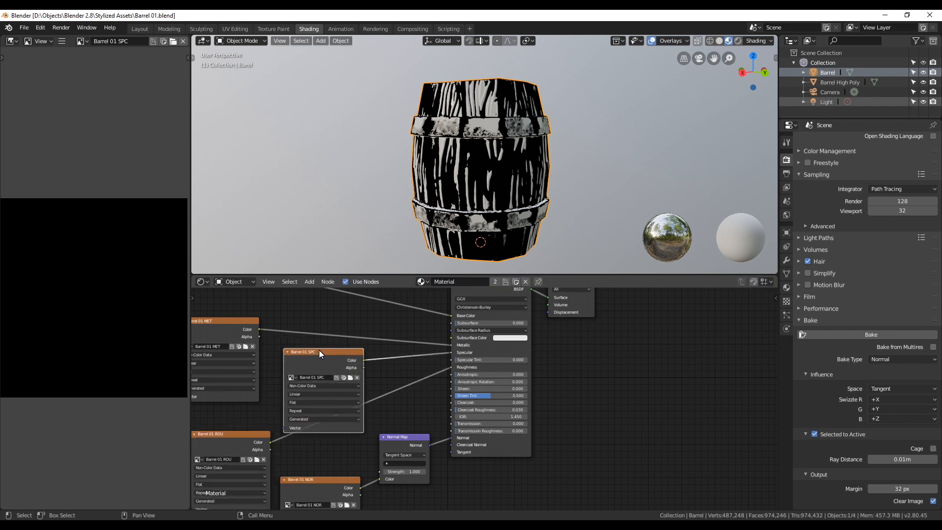
Bake Ambient Occlusion from Barrel High Poly onto the active Barrel object into the Barrel 01 SPC texture
left_click(838, 81)
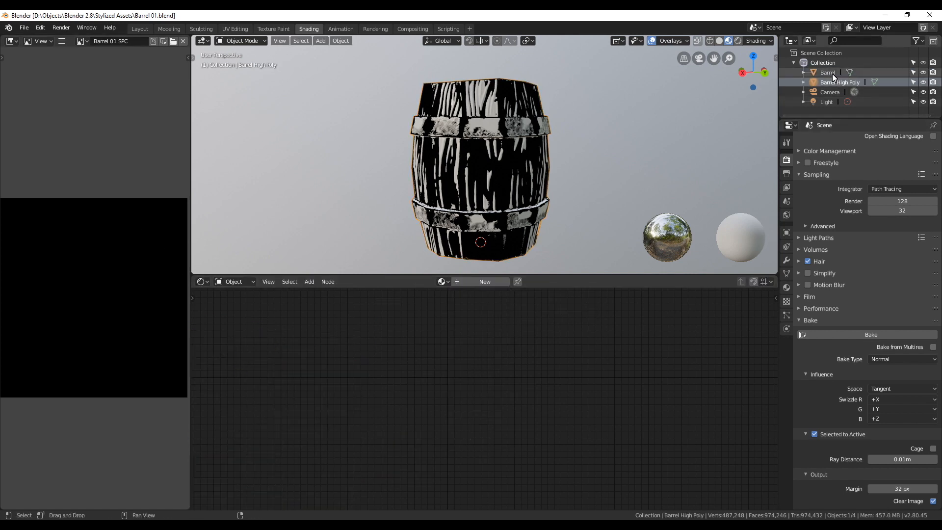
left_click(831, 73, "ctrl")
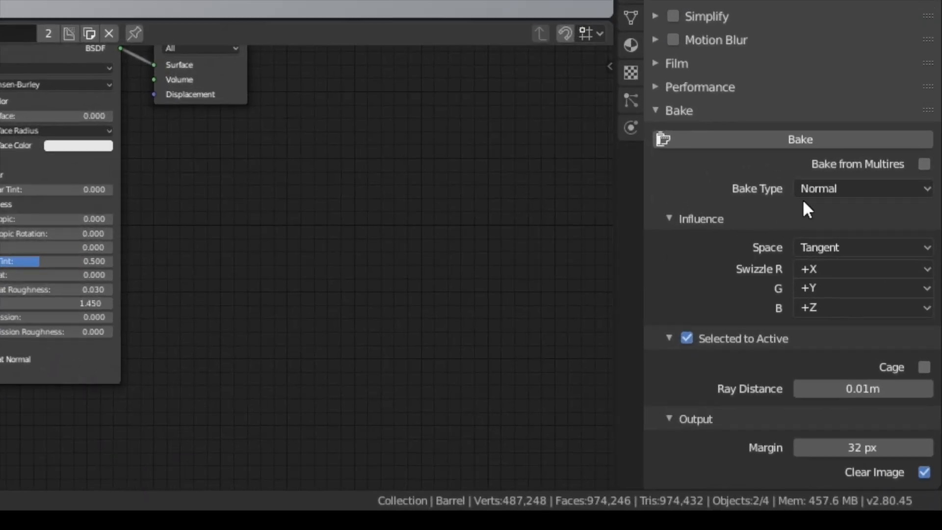
left_click(826, 190)
left_click(864, 240)
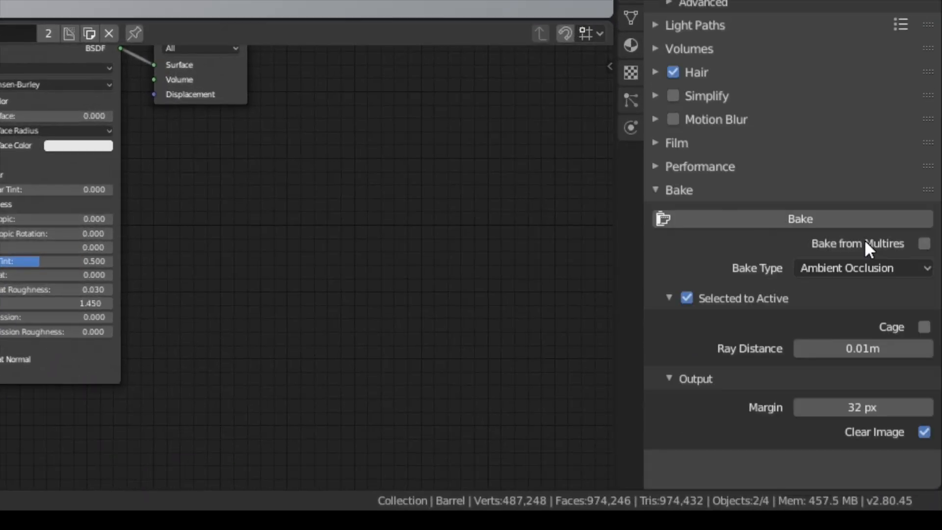
left_click(757, 219)
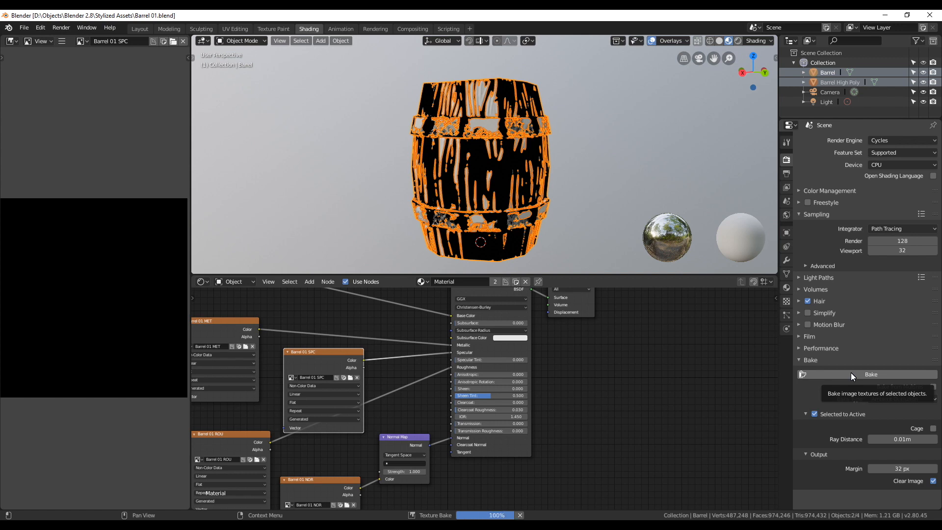
Save the baked Barrel 01 SPC and Barrel 01 NOR images as external files
key("ctrl+s")
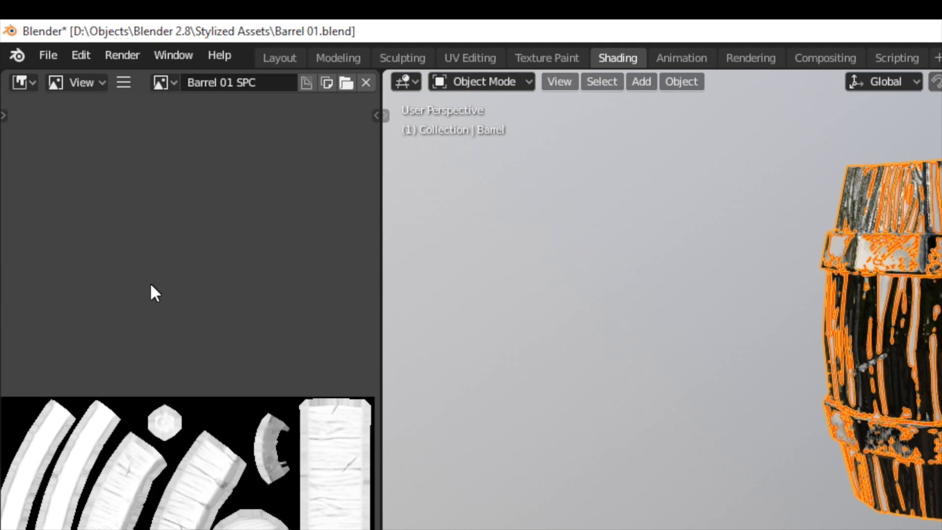
left_click(126, 82)
mouse_move(167, 123)
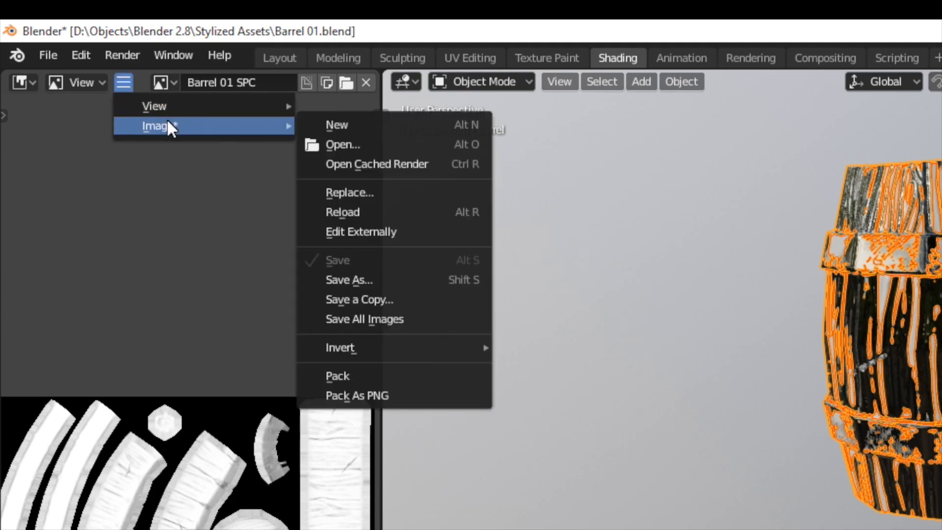
left_click(391, 272)
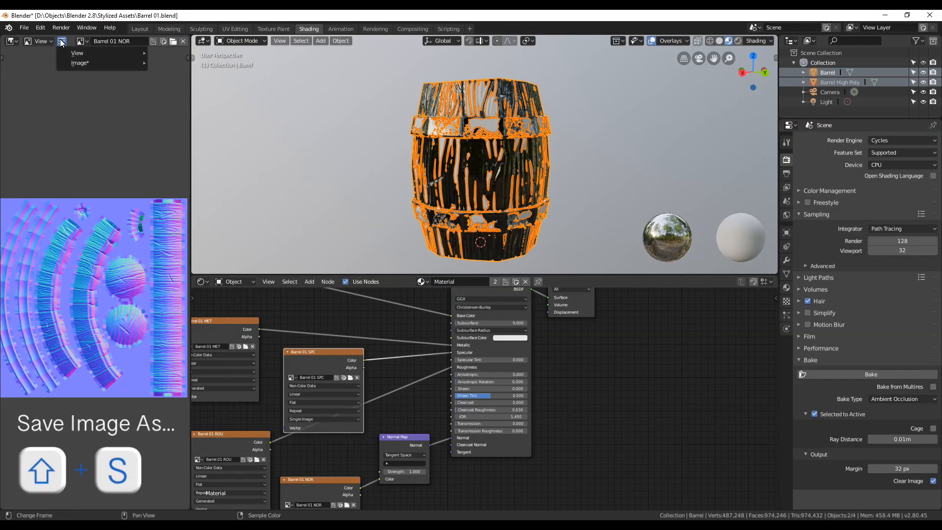
key("shift+s")
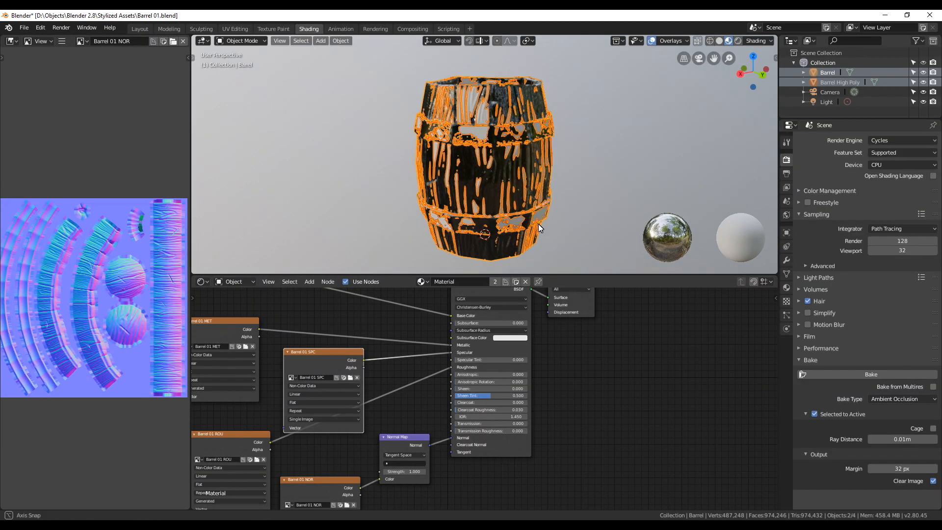
Hide the Barrel High Poly object and select Barrel
left_click(909, 83)
left_click(924, 83)
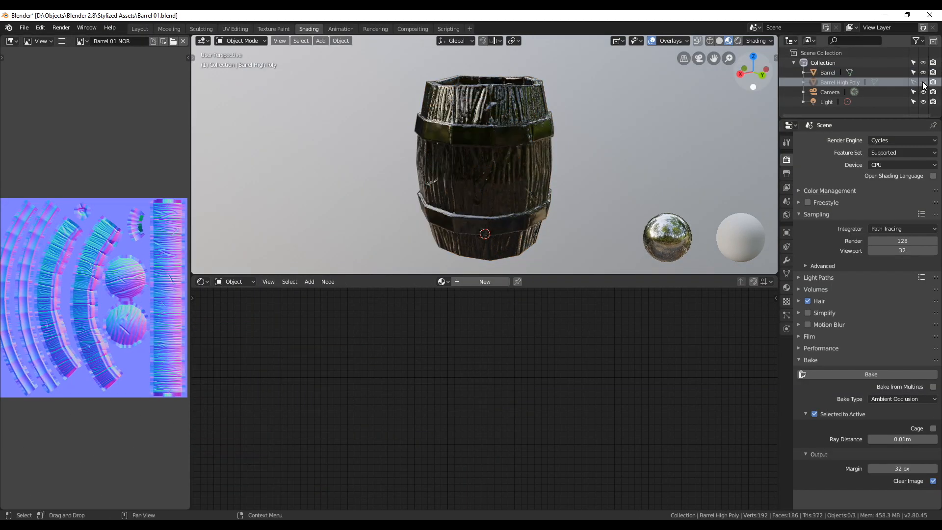
left_click(828, 72)
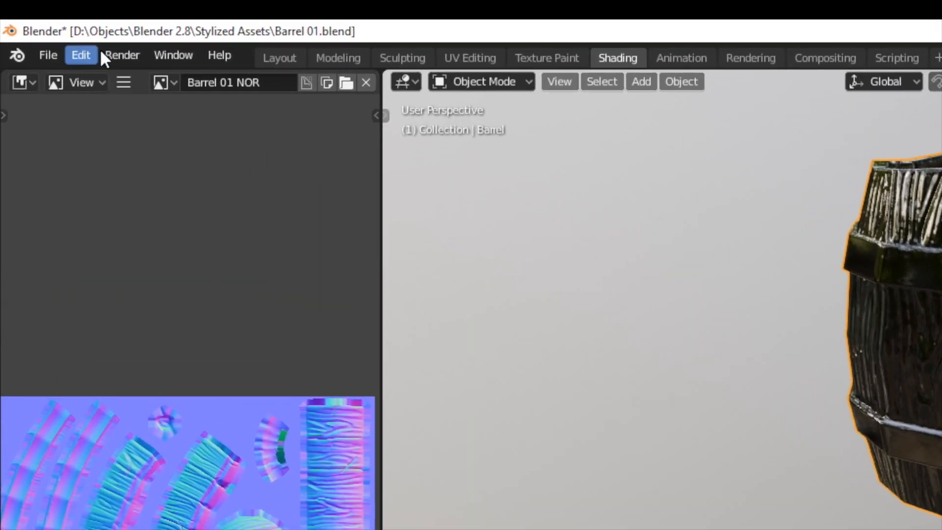
Display the Barrel 01 ROU image and bake Ambient Occlusion into it from Barrel High Poly onto Barrel
left_click(165, 82)
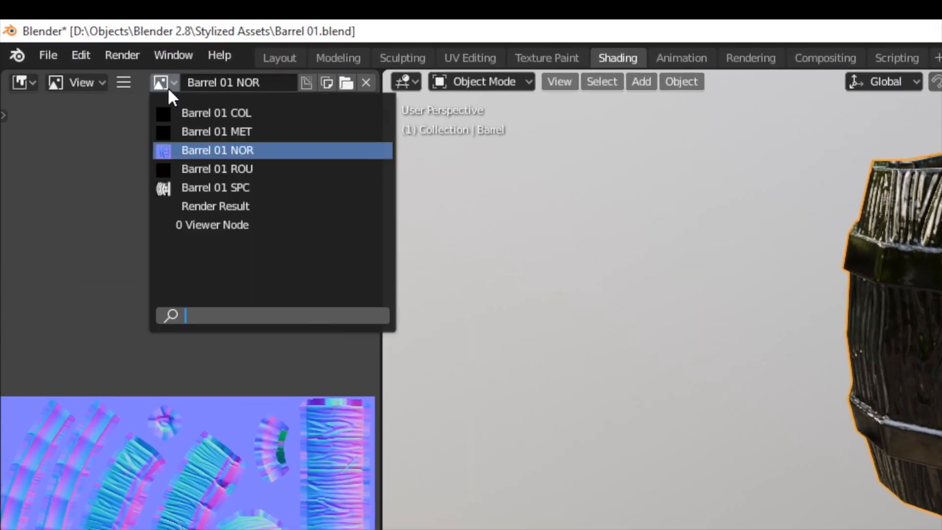
left_click(290, 169)
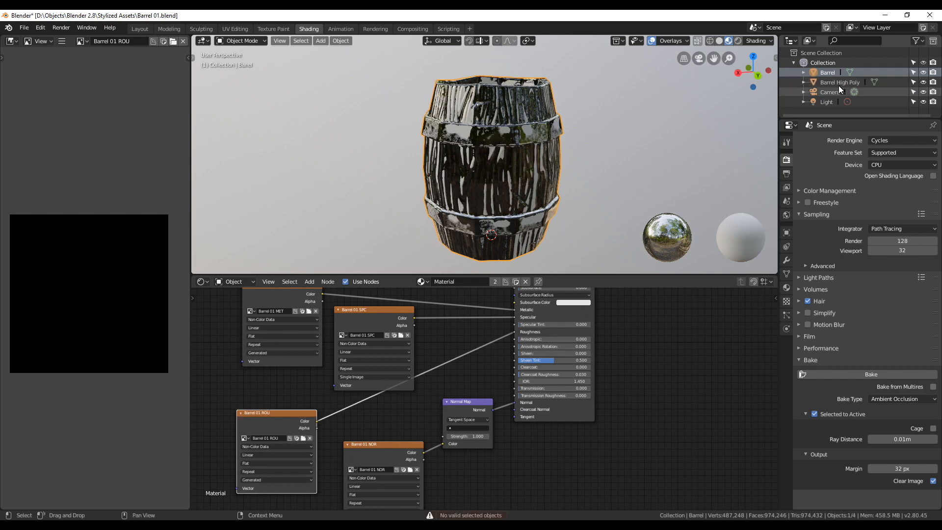
left_click(837, 83)
left_click(829, 72, "ctrl")
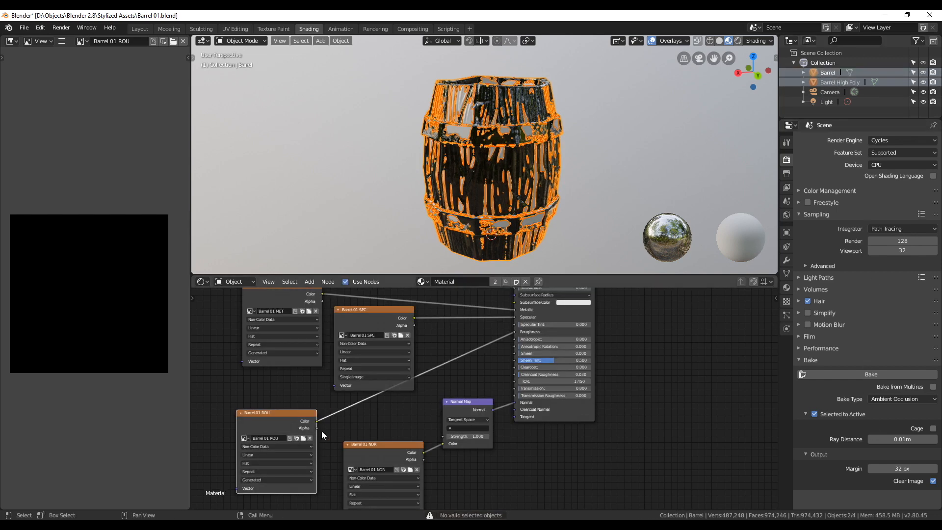
mouse_move(284, 413)
left_mouse_down()
mouse_move(258, 417)
mouse_move(268, 412)
left_mouse_up()
left_click(856, 376)
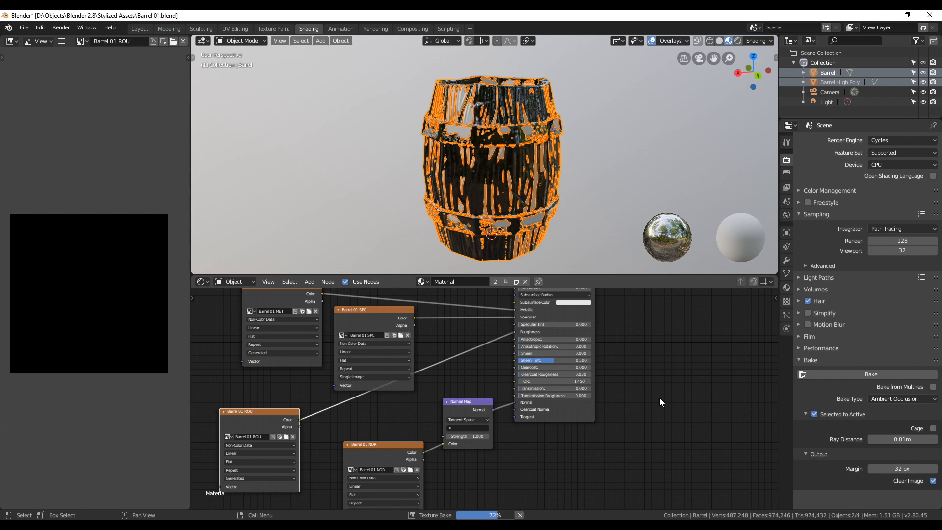
Save the baked Barrel 01 ROU image as an external file
left_click(62, 42)
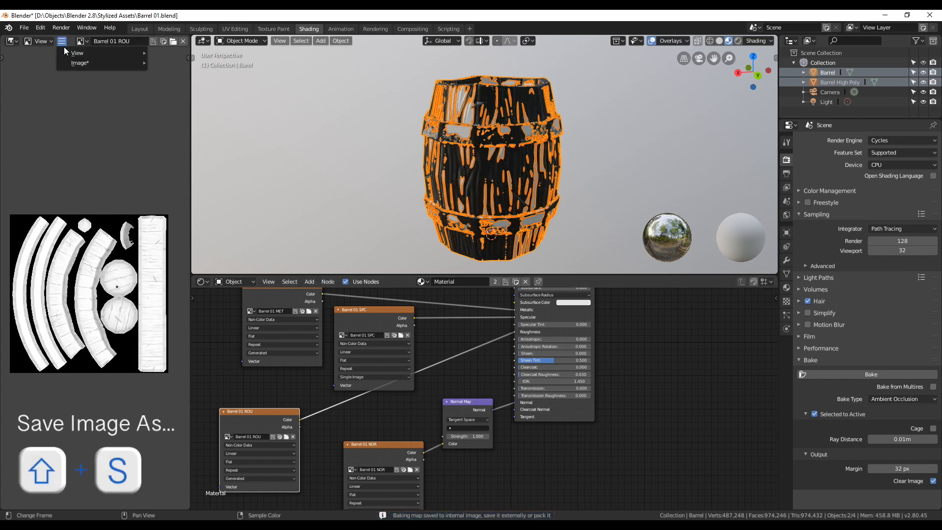
mouse_move(92, 63)
left_click(175, 140)
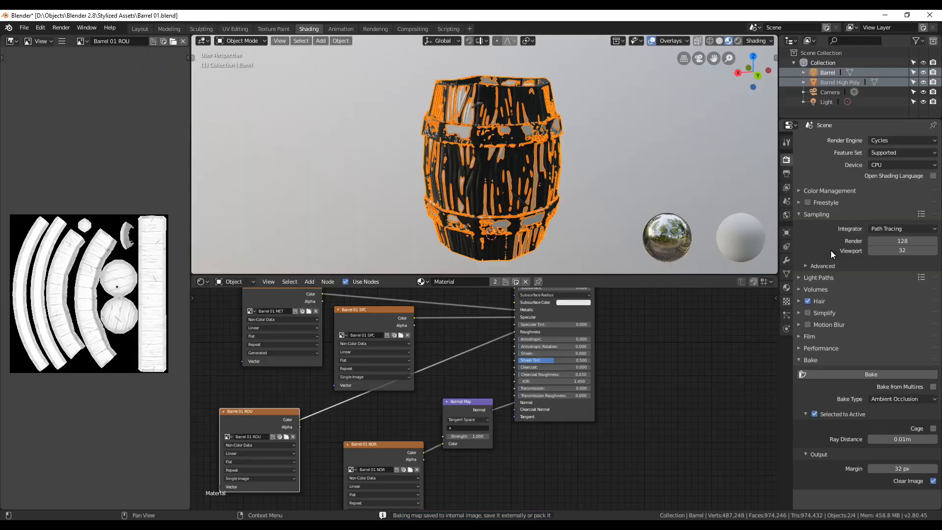
Hide Barrel High Poly and inspect the low-poly barrel's shading from above and the side
left_click(923, 82)
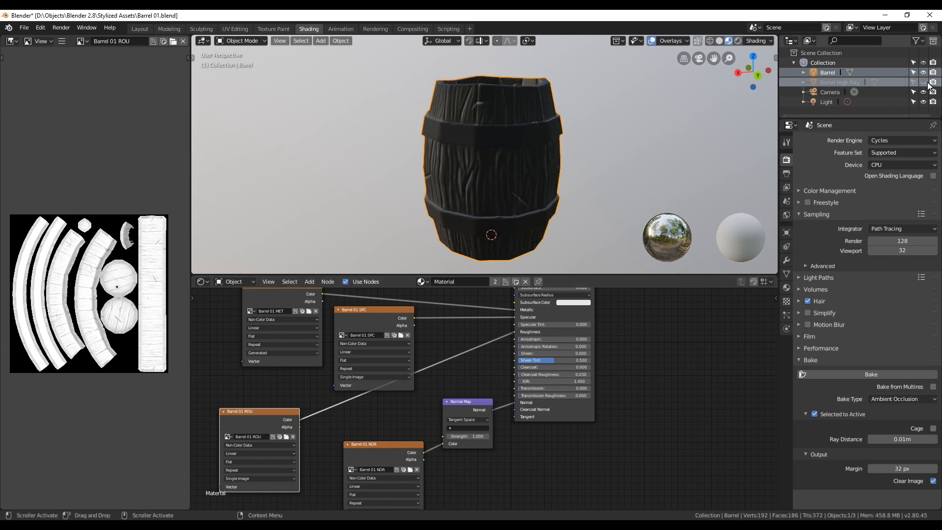
middle_click_drag(543, 249, 537, 271)
scroll(499, 188, "down", 1)
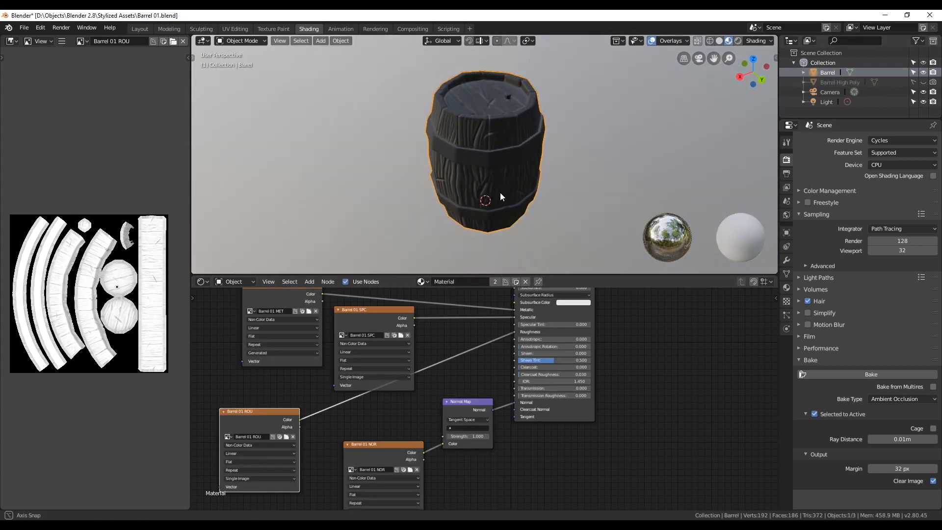
middle_click_drag(500, 189, 503, 162)
scroll(503, 162, "up", 2)
Rearrange the material's texture and Normal Map nodes into a tidy layout around the Principled BSDF
middle_click_drag(426, 403, 410, 364)
left_click_drag(457, 364, 461, 374)
left_click_drag(384, 406, 396, 429)
left_click_drag(233, 376, 271, 418)
middle_click_drag(344, 381, 349, 452)
left_click_drag(370, 344, 363, 348)
left_click_drag(285, 321, 268, 311)
middle_click_drag(320, 296, 304, 367)
left_click(285, 351)
left_click_drag(307, 345, 326, 293)
middle_click_drag(442, 360, 438, 363)
left_click(437, 363)
scroll(438, 373, "down", 1)
mouse_move(441, 428)
middle_mouse_down()
mouse_move(444, 387)
mouse_move(448, 434)
middle_mouse_up()
scroll(240, 294, "up", 1)
Display the Barrel 01 COL image in the image editor
left_click(160, 86)
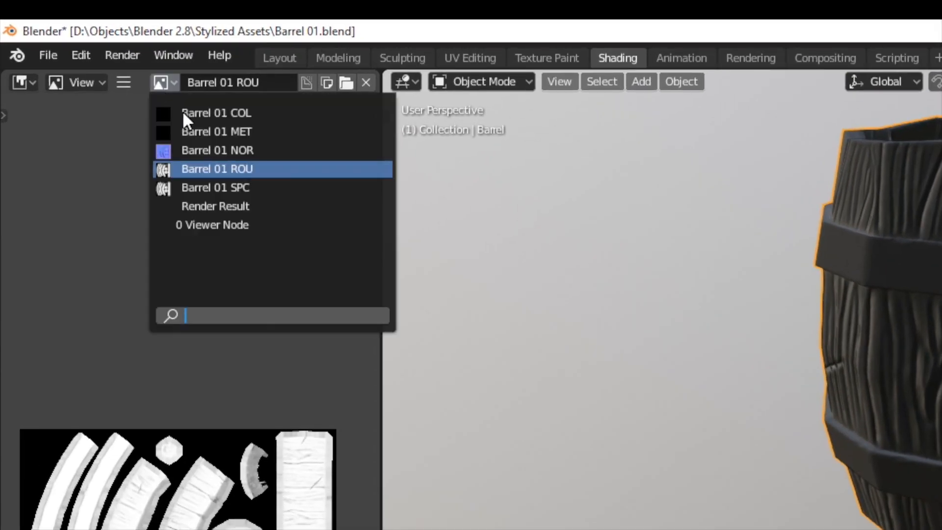
left_click(245, 117)
middle_click_drag(118, 345, 119, 365)
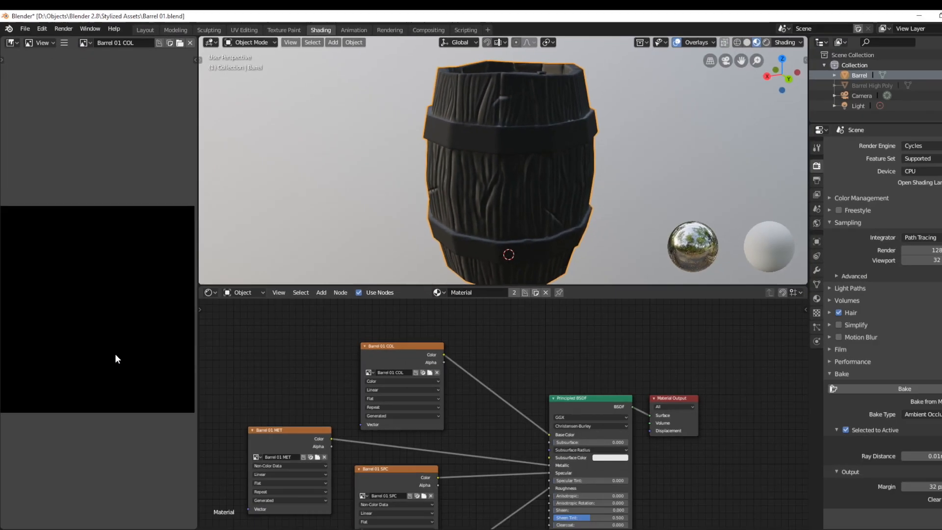
middle_click_drag(519, 316, 521, 298)
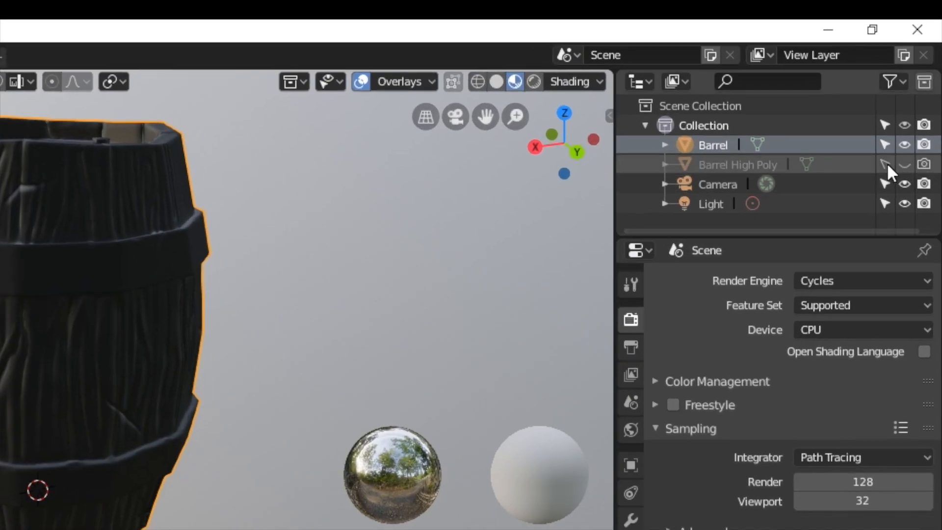
Unhide Barrel High Poly, hide Barrel, and select the high-poly object
left_click(905, 164)
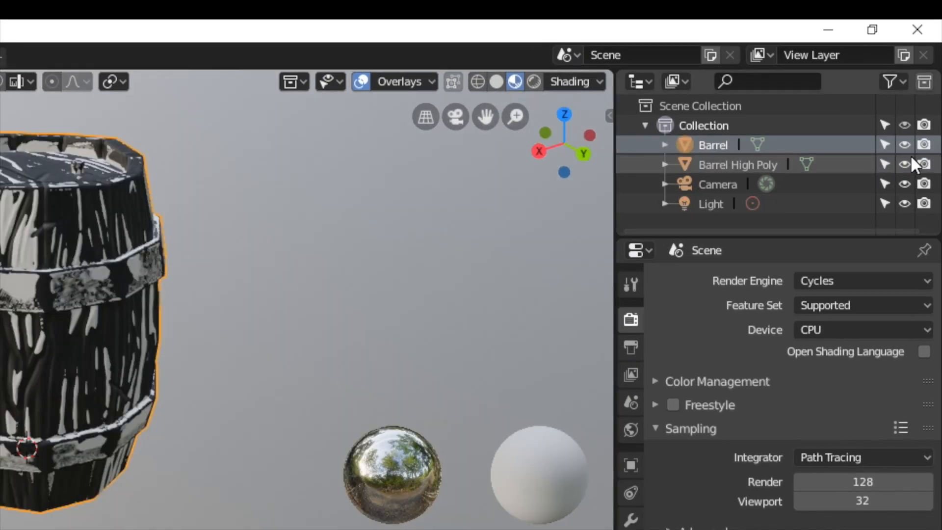
left_click(904, 144)
left_click(736, 167)
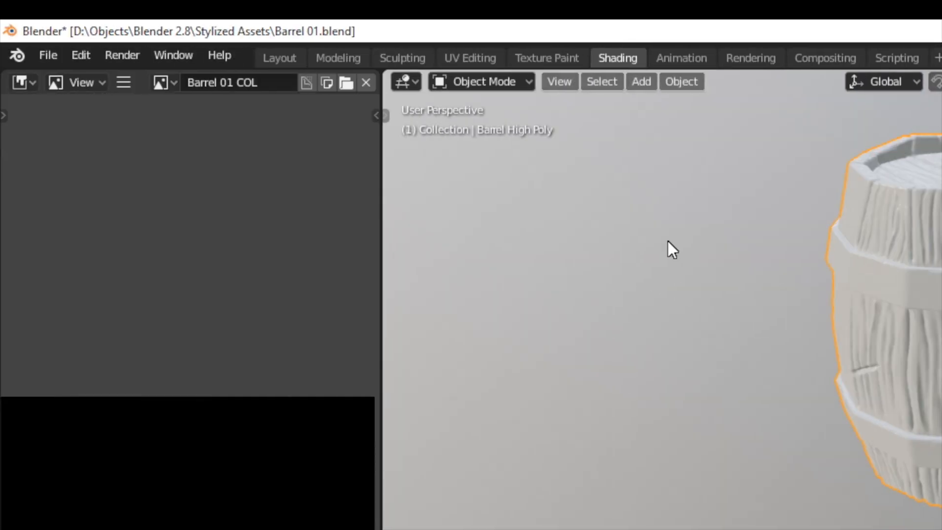
Switch Barrel High Poly to Vertex Paint mode and apply Dirty Vertex Colors
left_click(502, 83)
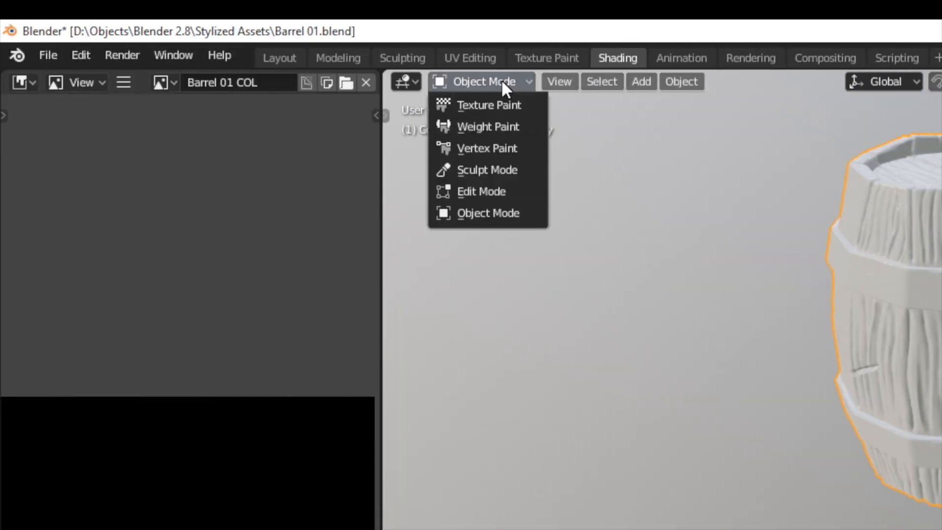
left_click(501, 148)
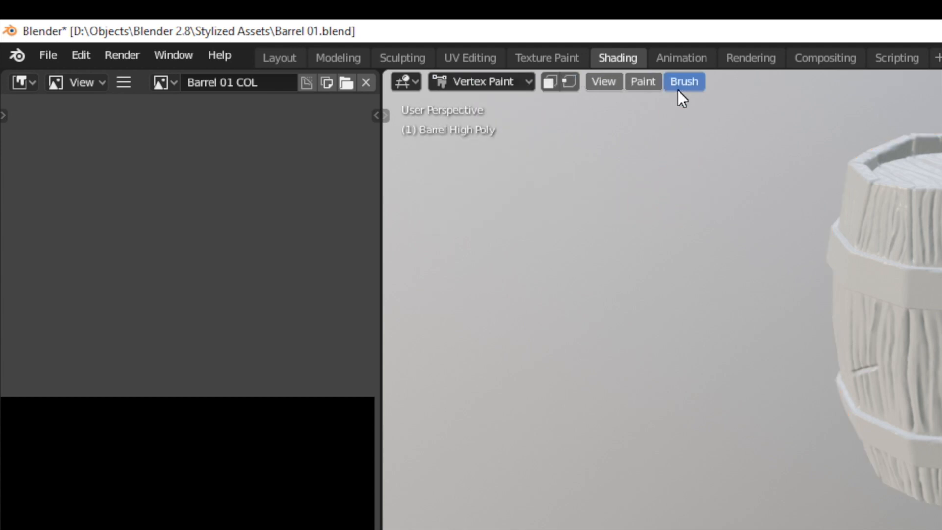
left_click(648, 81)
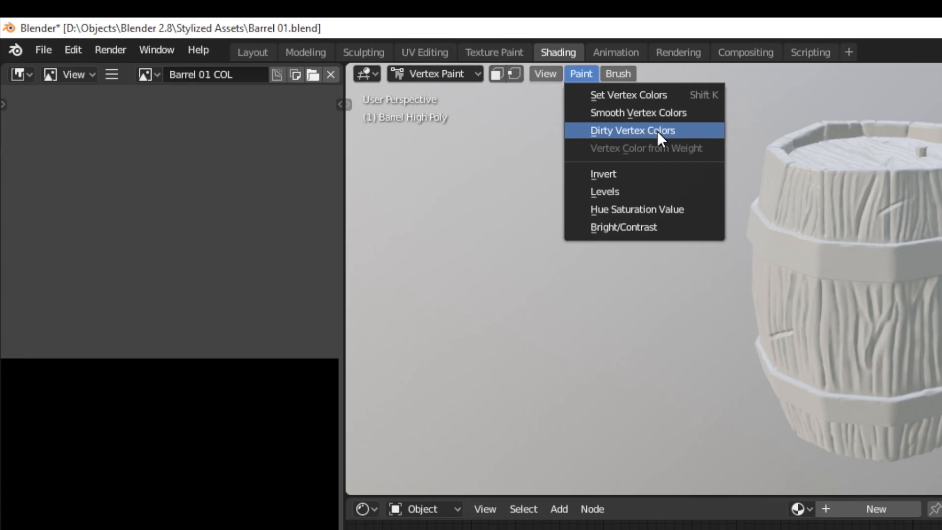
left_click(726, 144)
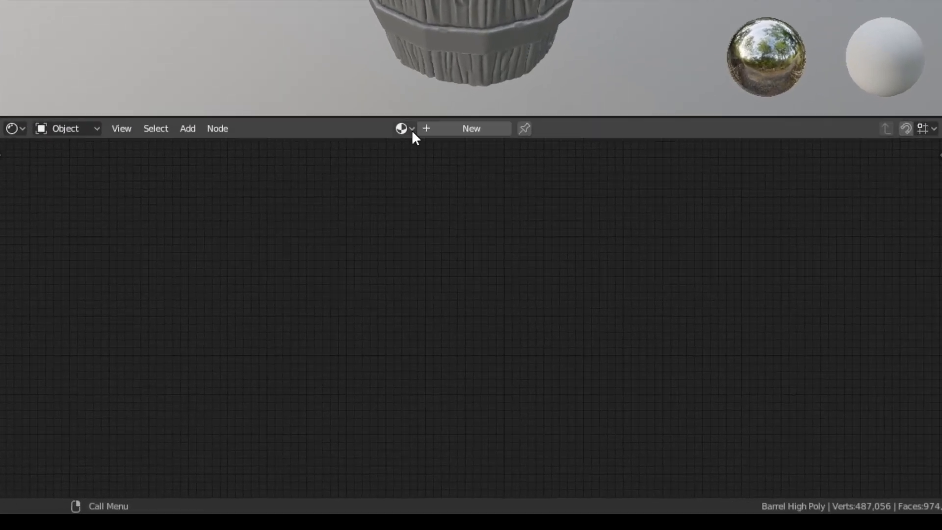
Create a new material on the high-poly barrel and name it Barrel High Poly
left_click(469, 276)
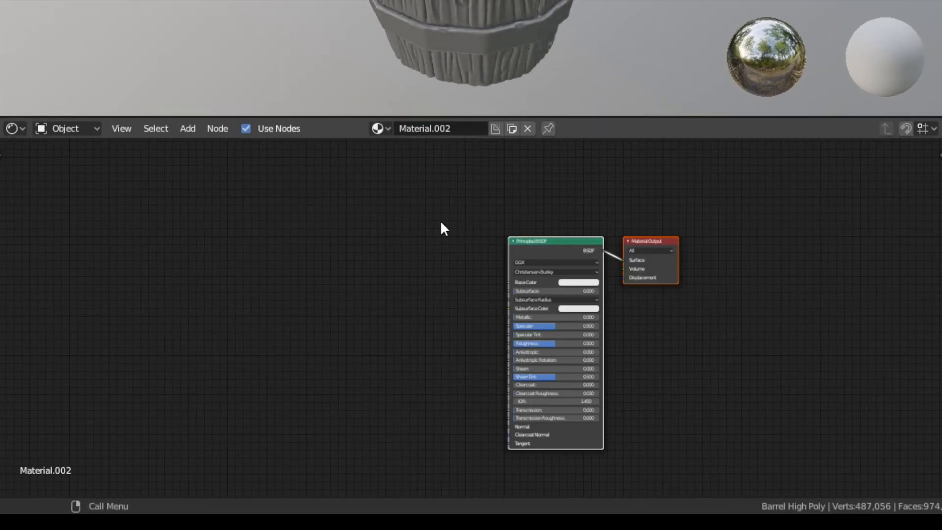
double_click(455, 127)
type("Barrel High Poly")
key("Return")
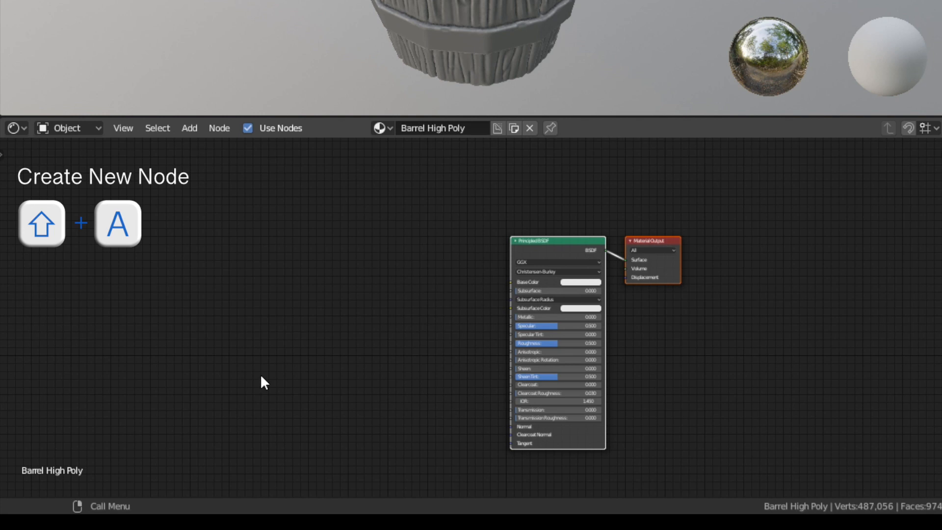
Add an Attribute node to the Barrel High Poly material and set its name to Col
key("shift+a")
mouse_move(277, 353)
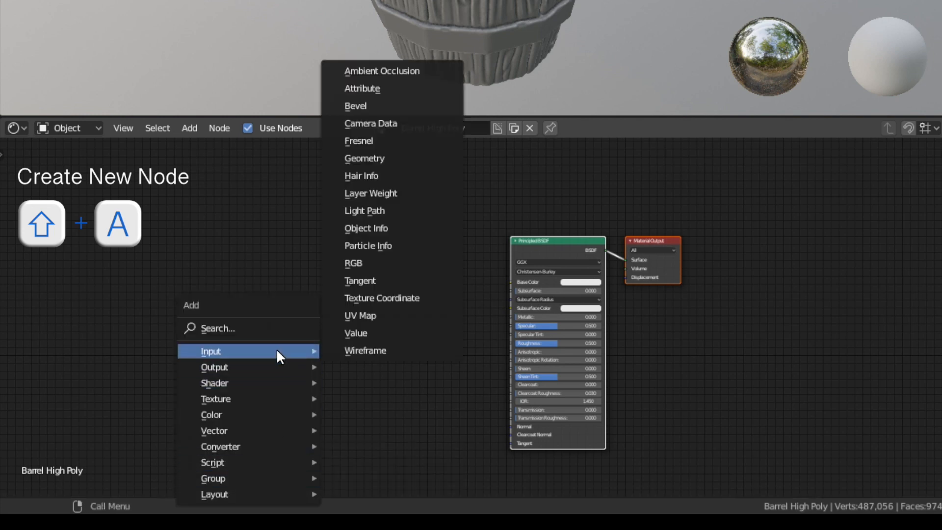
left_click(373, 88)
left_click(354, 233)
scroll(344, 319, "up", 3)
left_click(225, 290)
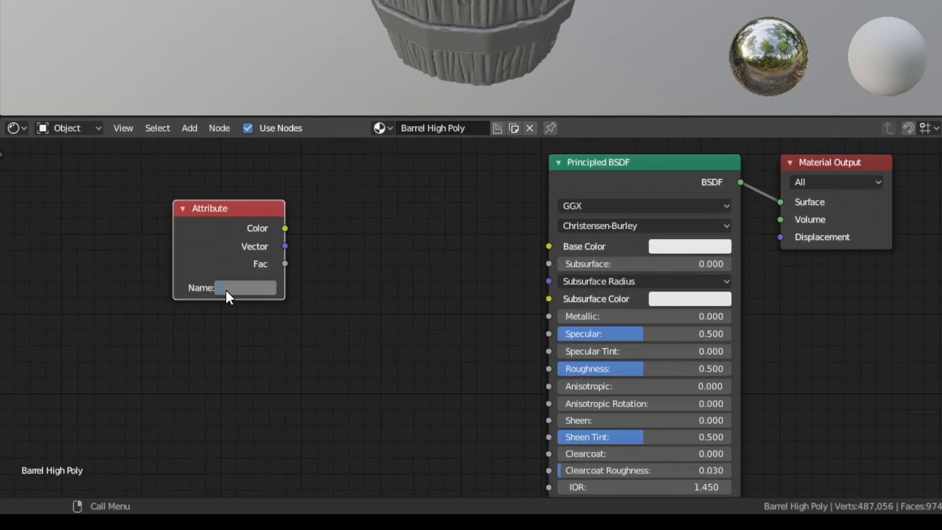
type("Col")
key("Return")
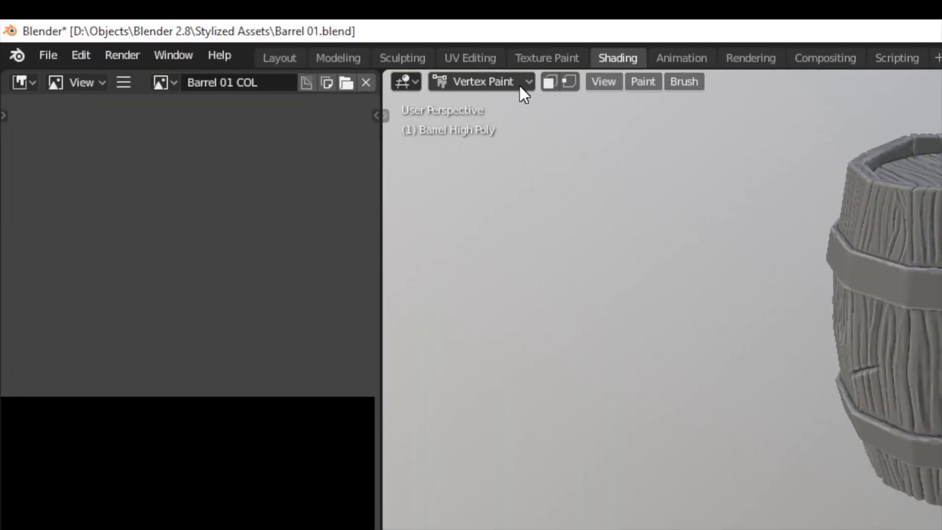
Switch Barrel High Poly to Object Mode and connect the Attribute node's Color output to the Principled BSDF's Base Color
left_click(520, 86)
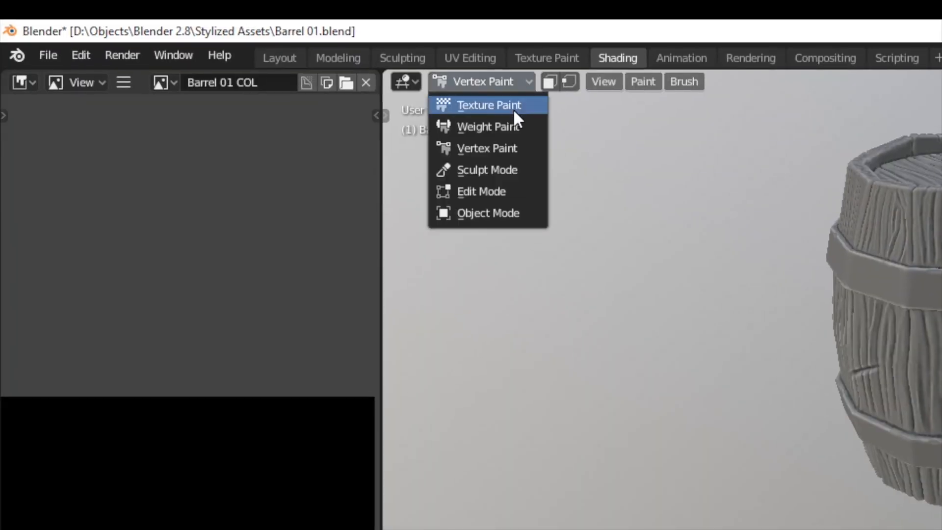
left_click(500, 213)
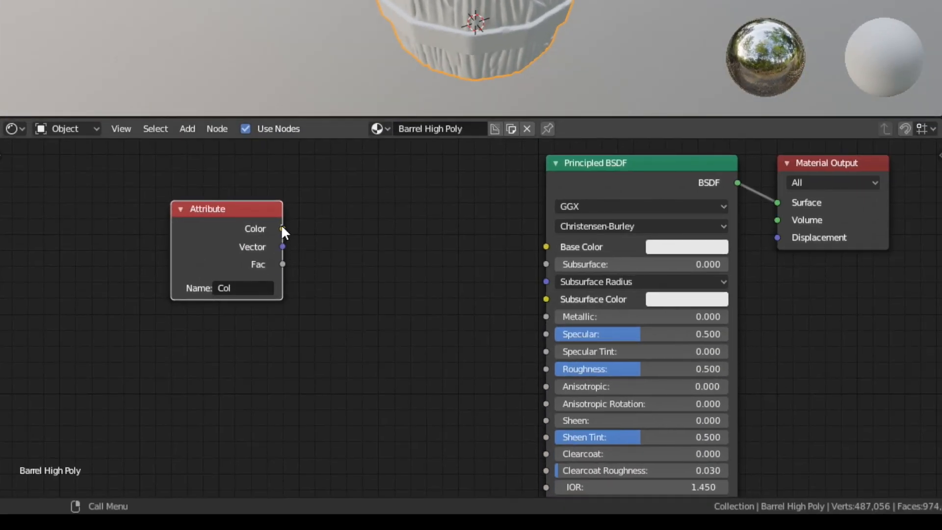
left_click_drag(283, 229, 544, 247)
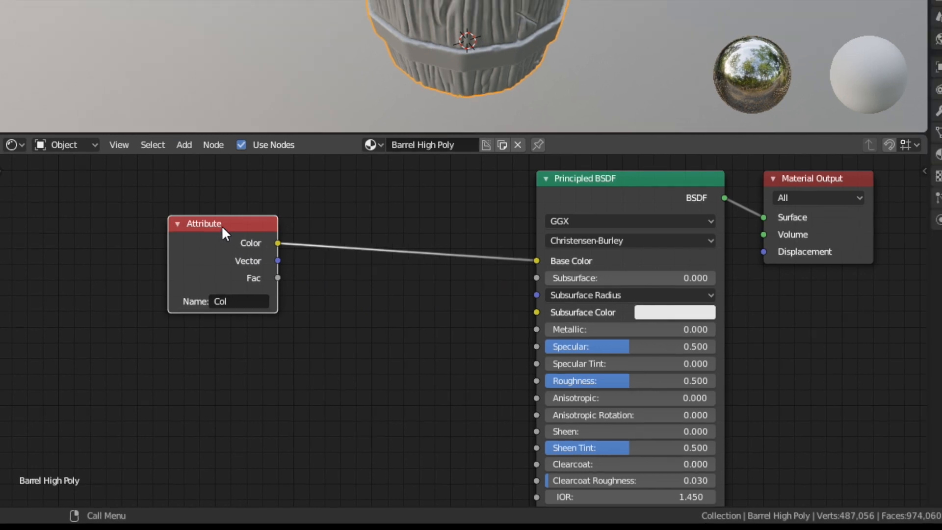
left_click_drag(226, 211, 307, 245)
middle_click_drag(412, 132, 407, 158)
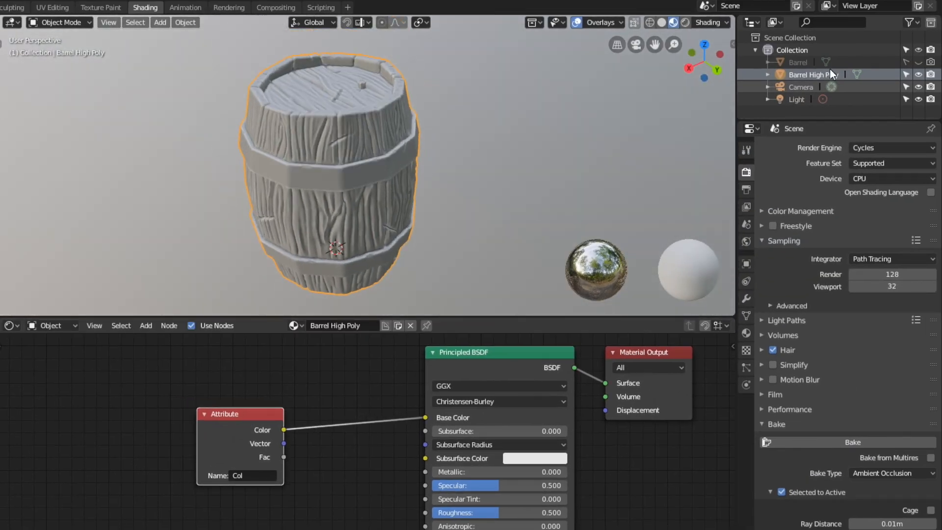
Make the low-poly Barrel active and visible, with its Barrel 01 COL image texture node as the bake target
left_click(799, 60)
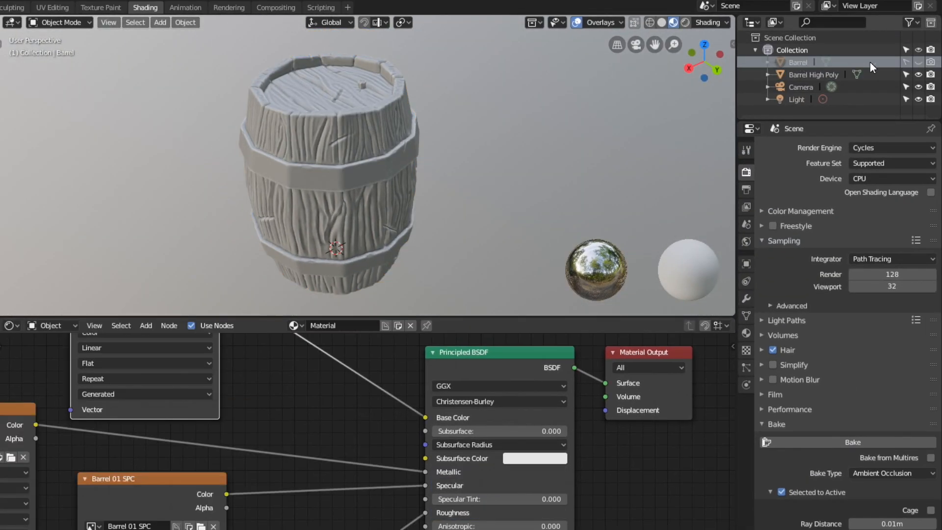
left_click(918, 62)
middle_click_drag(248, 489, 264, 529)
scroll(360, 441, "down", 2)
left_click_drag(180, 418, 178, 384)
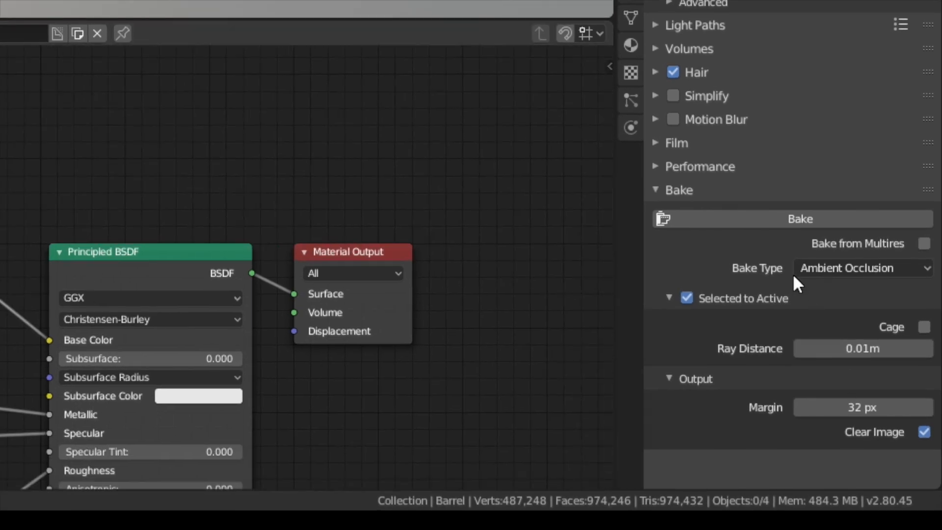
Bake a Diffuse map with only the Color influence from the high-poly barrel into Barrel 01 COL
left_click(846, 270)
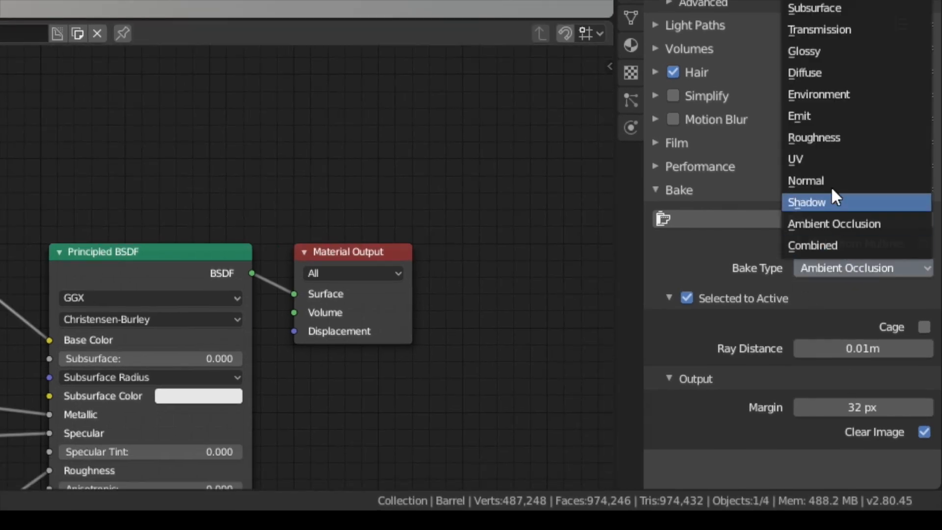
left_click(818, 73)
left_click_drag(785, 325, 720, 326)
scroll(773, 354, "down", 1)
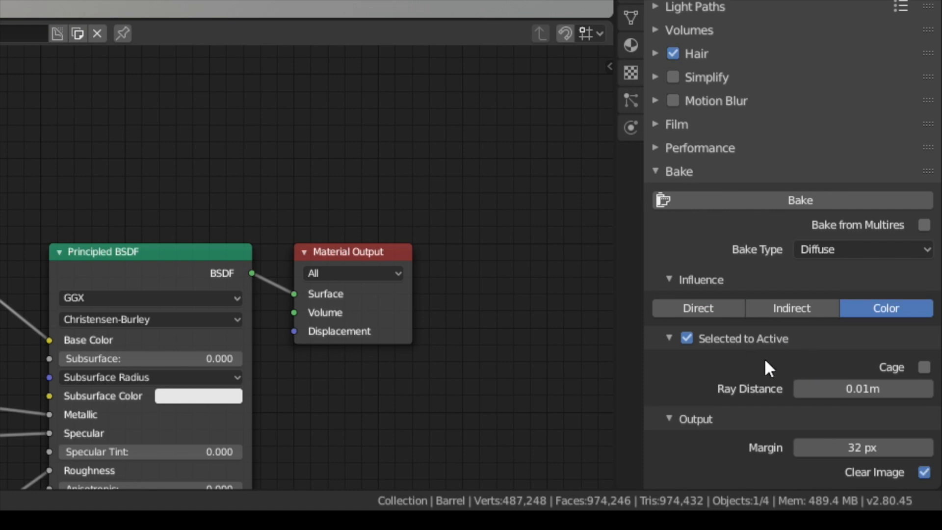
left_click(785, 199)
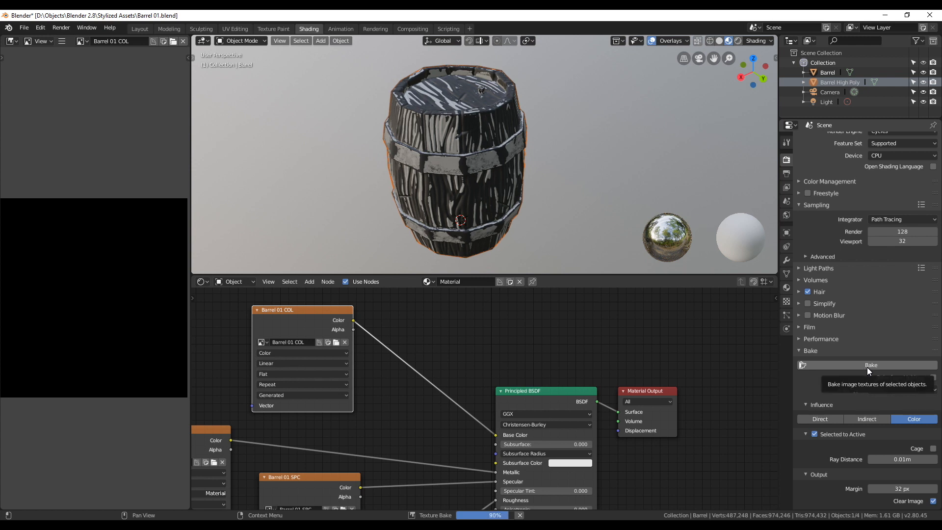
Hide Barrel High Poly and inspect the low-poly barrel with its baked color map and material nodes
scroll(467, 404, "down", 5)
middle_click_drag(448, 500, 456, 409)
left_click(923, 82)
middle_click_drag(493, 219, 526, 228)
scroll(456, 214, "up", 1)
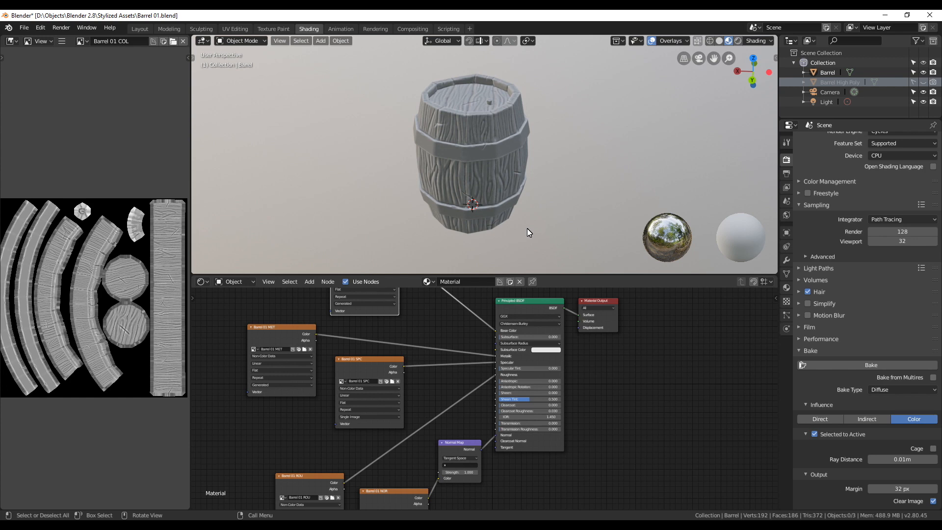
scroll(527, 229, "up", 1)
scroll(430, 432, "down", 1)
scroll(426, 354, "down", 1)
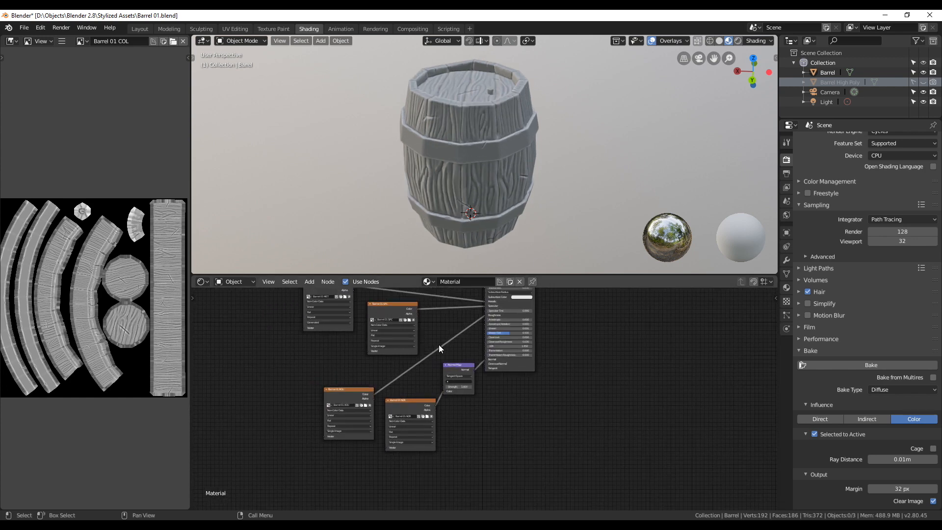